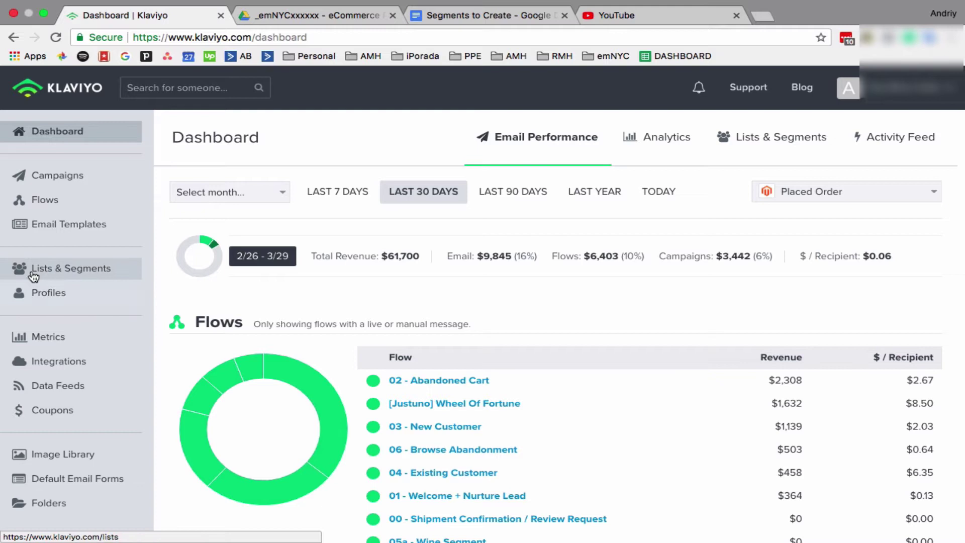
- Go from the Dashboard to the Lists & Segments page in the left sidebar
{"action": "left_click", "coordinate": [61, 273]}
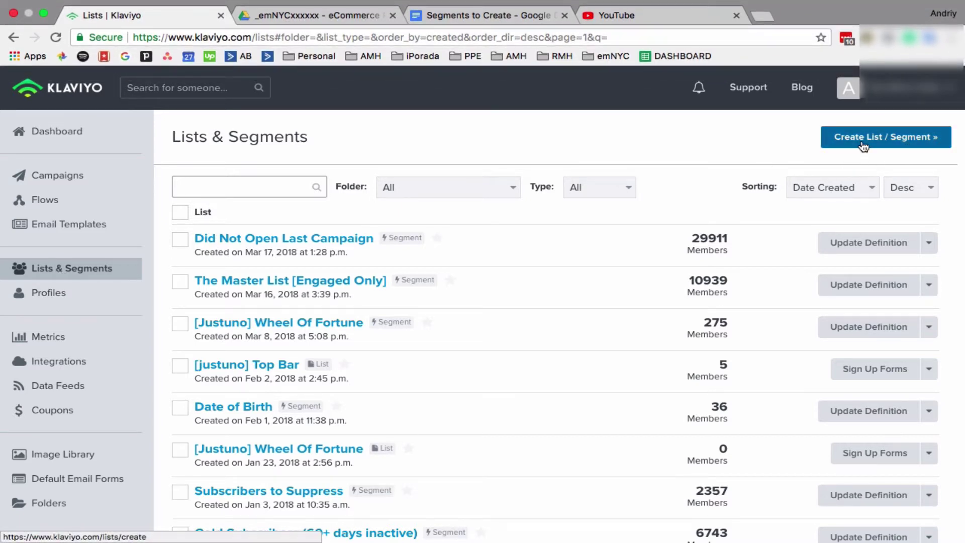
- Start creating a new list or segment with Create List / Segment
{"action": "left_click", "coordinate": [864, 146]}
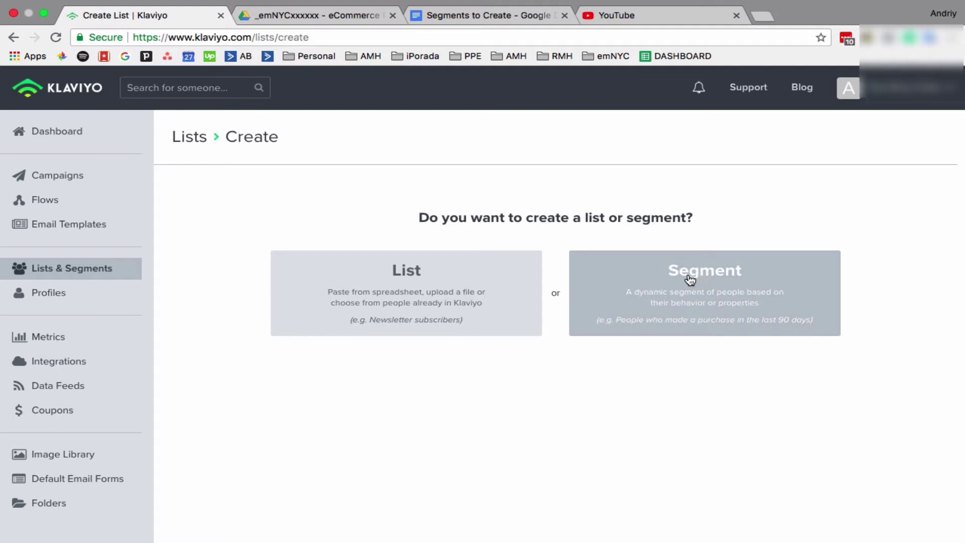
- Choose to create a segment and name it 'Test for youtube video'
{"action": "left_click", "coordinate": [683, 286]}
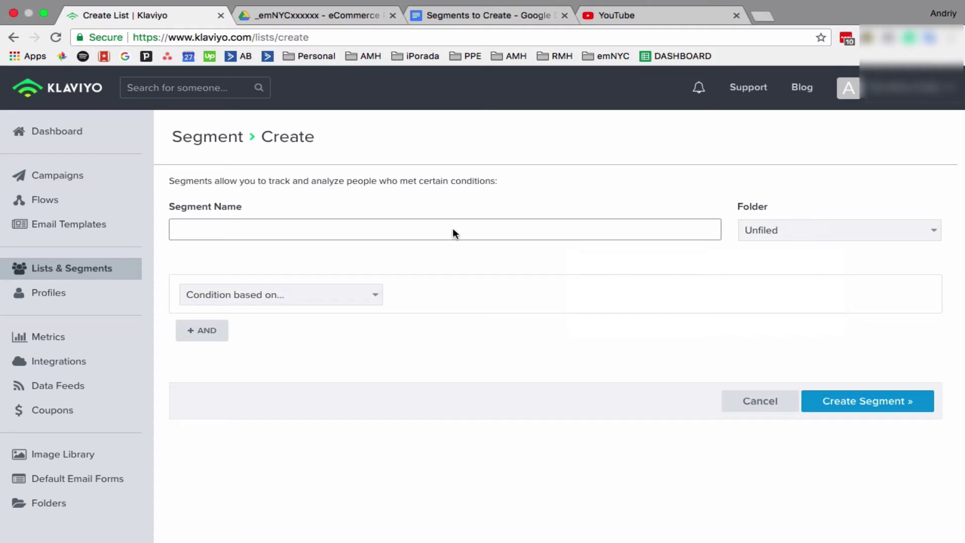
{"action": "left_click", "coordinate": [408, 232]}
{"action": "type", "text": "Te"}
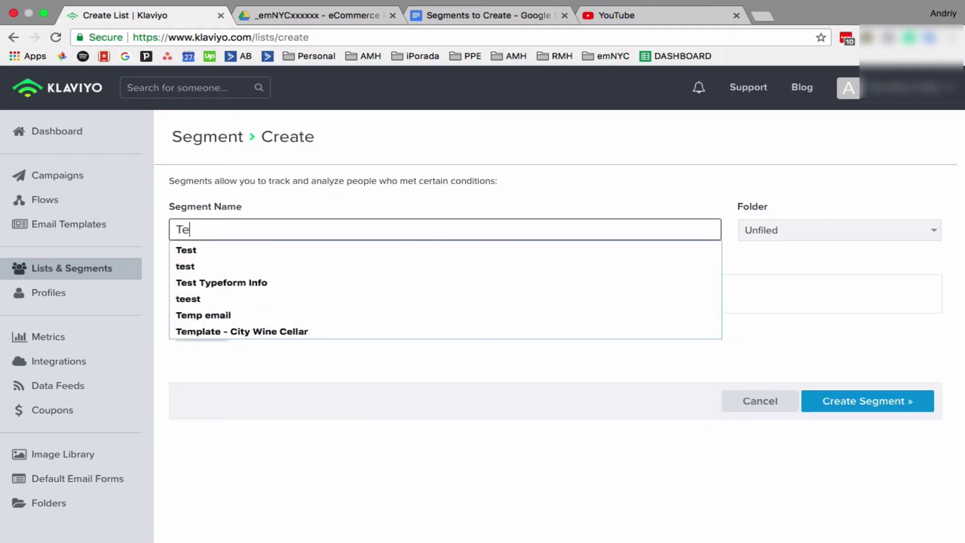
{"action": "type", "text": "st for youtu"}
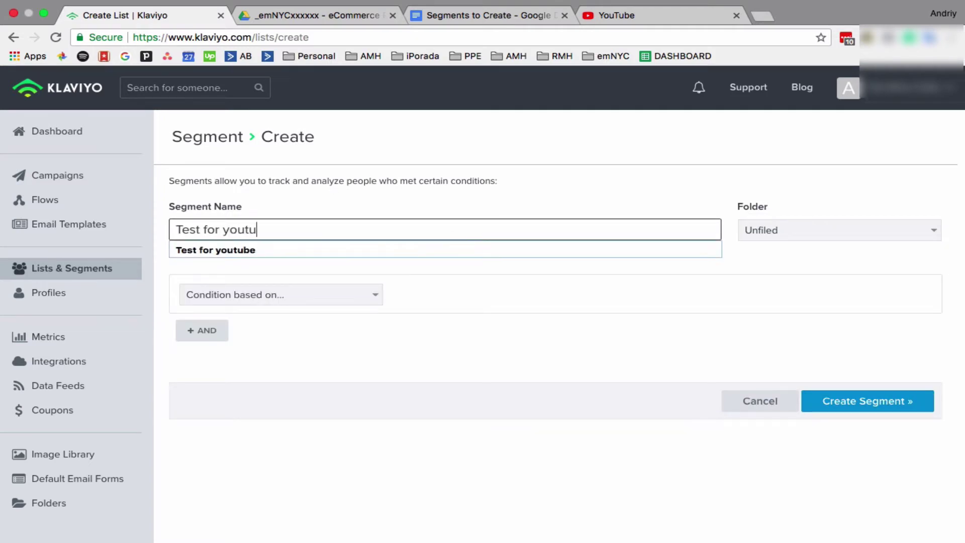
{"action": "type", "text": "be video"}
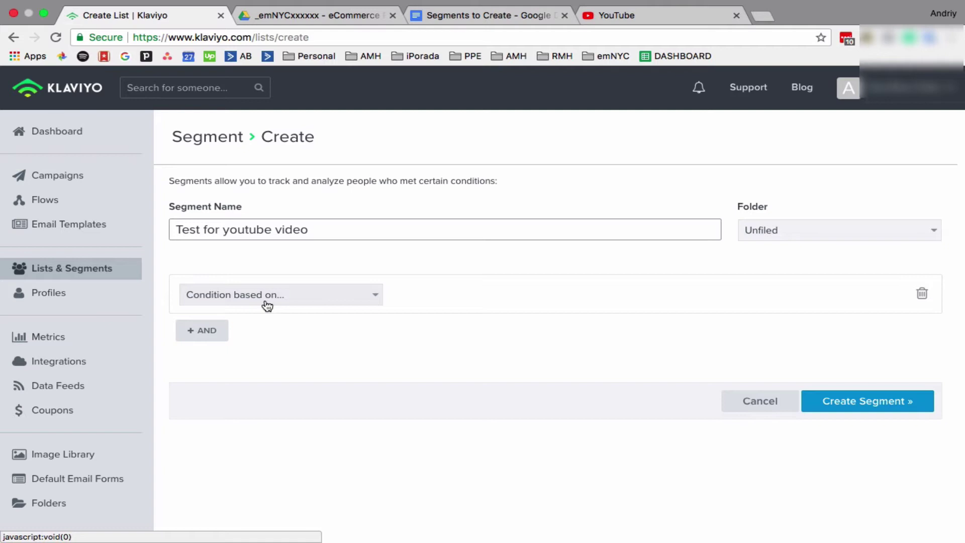
- Base the first condition on What someone has done and browse the available metrics
{"action": "left_click", "coordinate": [267, 306]}
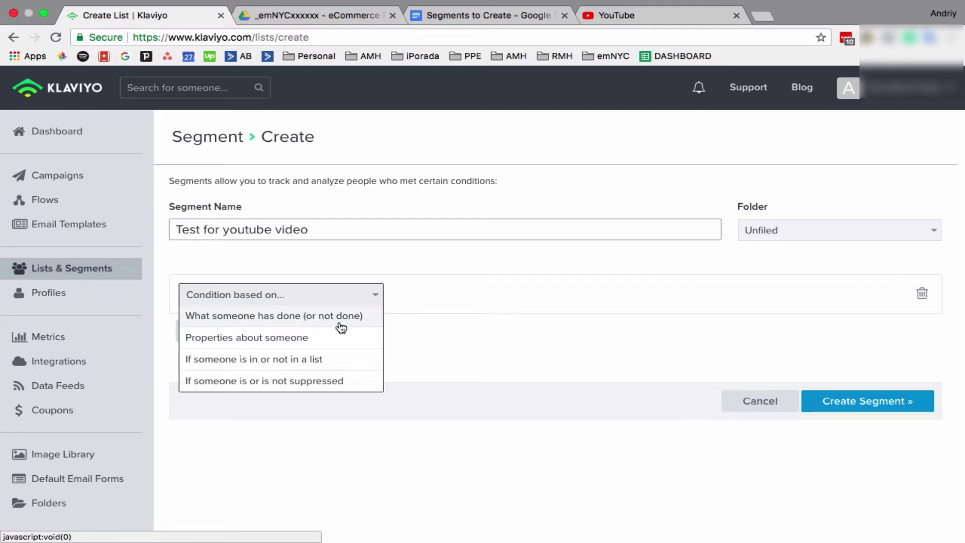
{"action": "left_click", "coordinate": [340, 324]}
{"action": "left_click", "coordinate": [303, 325]}
{"action": "scroll", "coordinate": [300, 379], "scroll_direction": "down", "scroll_amount": 1}
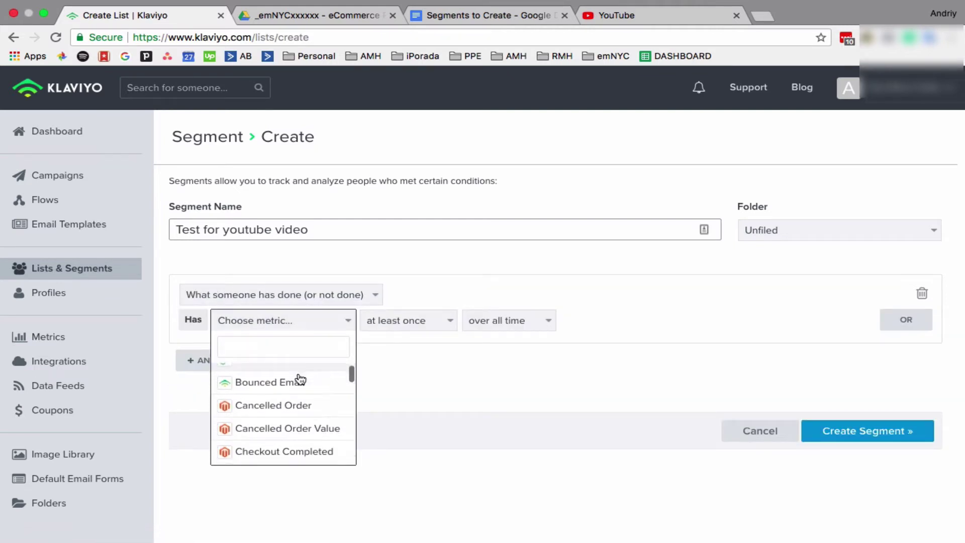
{"action": "scroll", "coordinate": [300, 380], "scroll_direction": "down", "scroll_amount": 1}
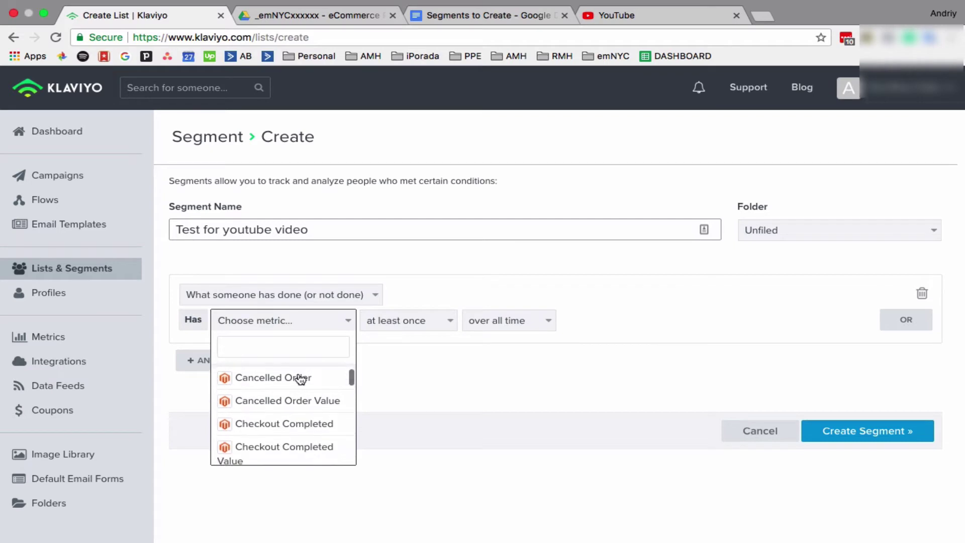
{"action": "scroll", "coordinate": [300, 379], "scroll_direction": "down", "scroll_amount": 4}
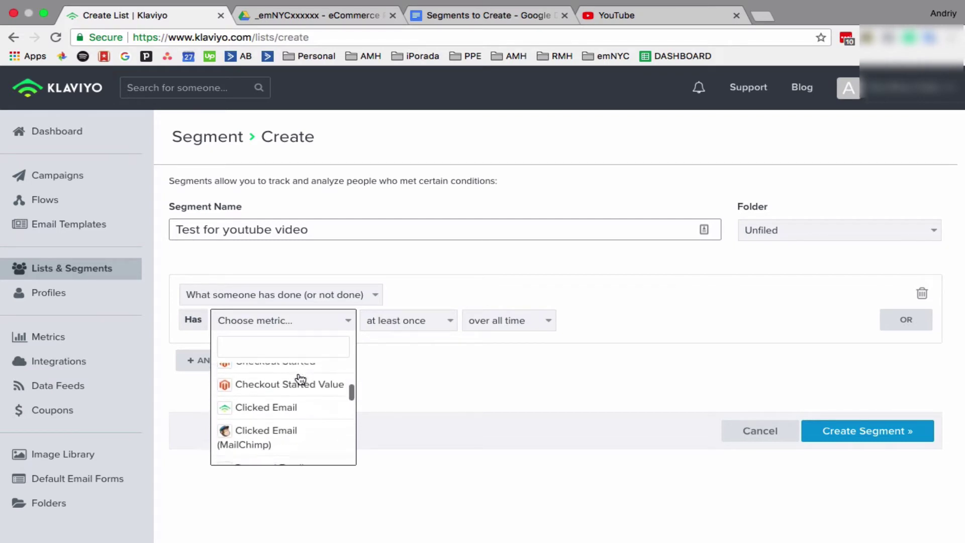
{"action": "scroll", "coordinate": [300, 379], "scroll_direction": "down", "scroll_amount": 7}
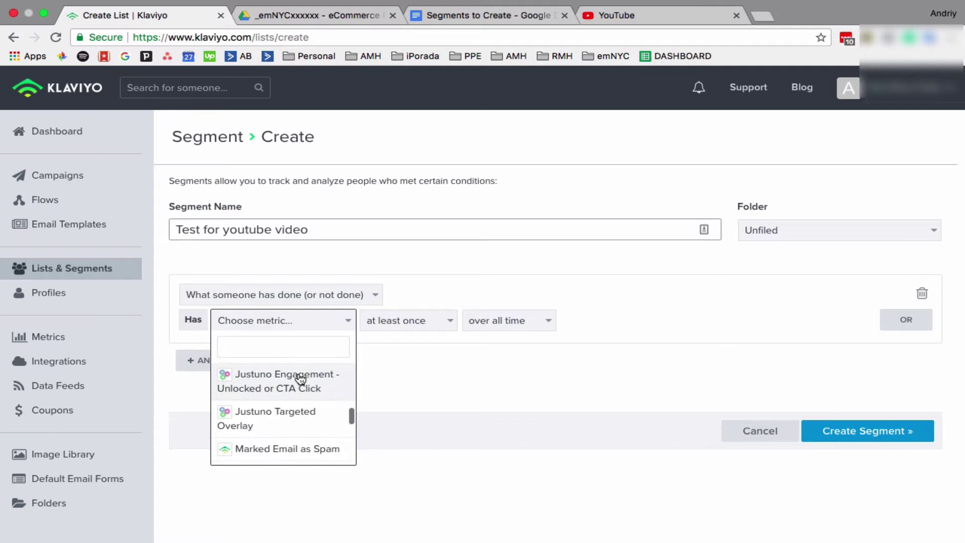
{"action": "scroll", "coordinate": [301, 379], "scroll_direction": "down", "scroll_amount": 5}
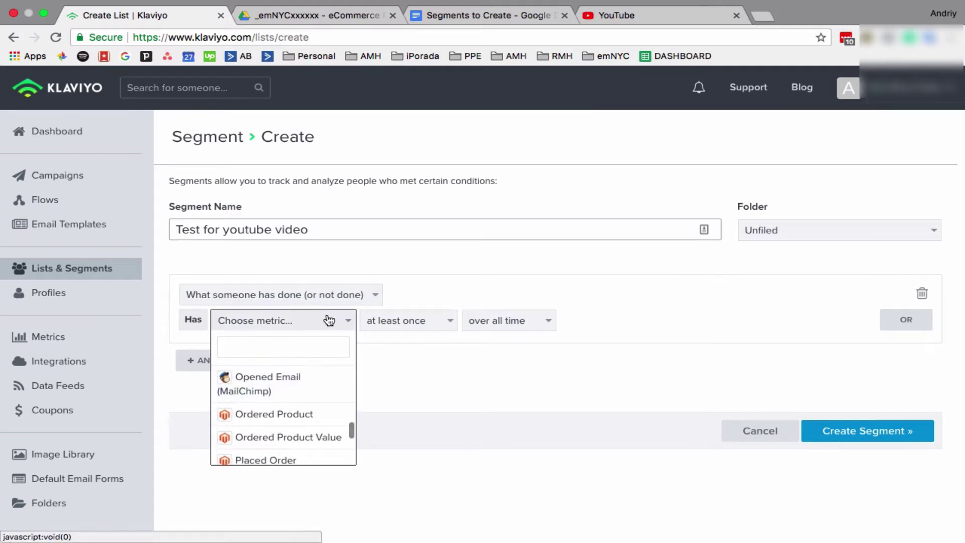
{"action": "scroll", "coordinate": [284, 407], "scroll_direction": "down", "scroll_amount": 10}
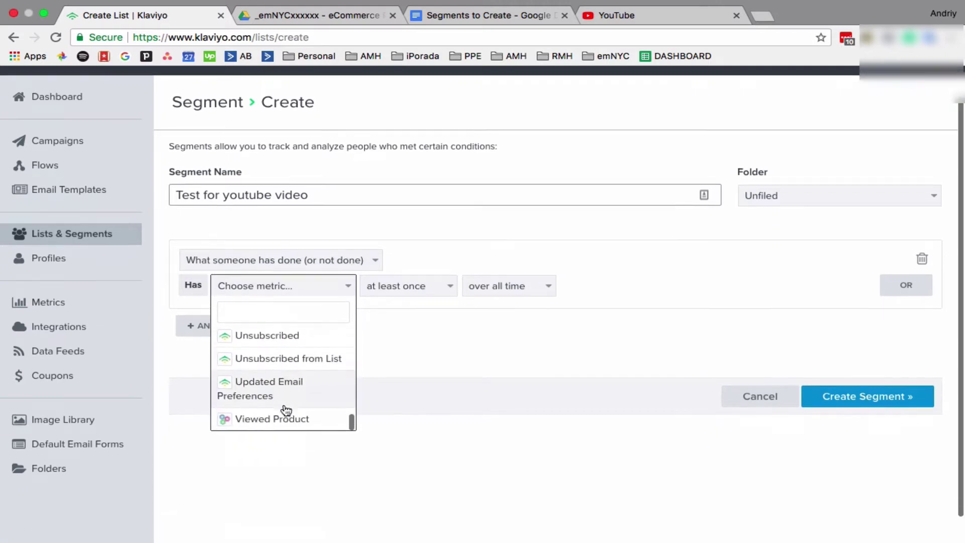
{"action": "scroll", "coordinate": [286, 409], "scroll_direction": "up", "scroll_amount": 2}
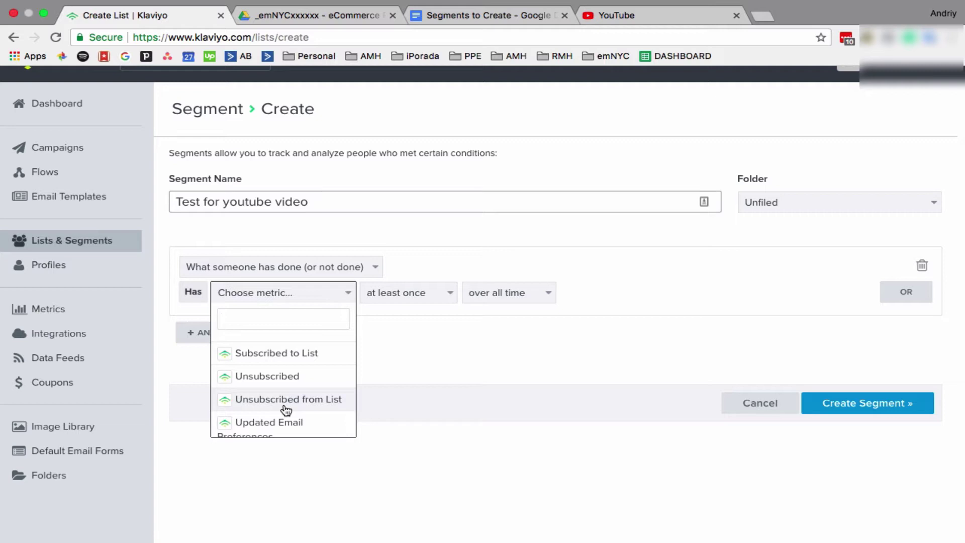
{"action": "scroll", "coordinate": [295, 373], "scroll_direction": "up", "scroll_amount": 2}
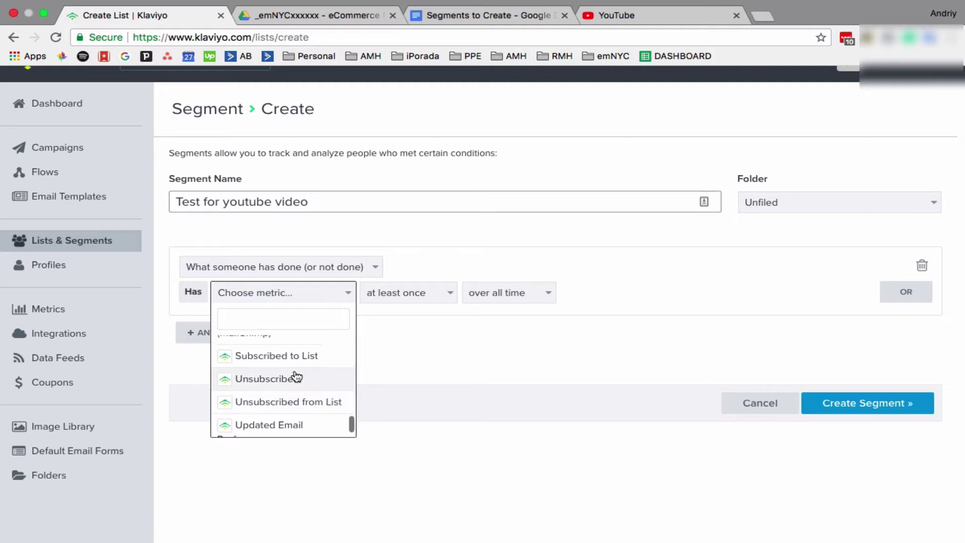
- Switch the condition to Properties about someone without choosing a metric
{"action": "left_click", "coordinate": [416, 372]}
{"action": "left_click", "coordinate": [290, 272]}
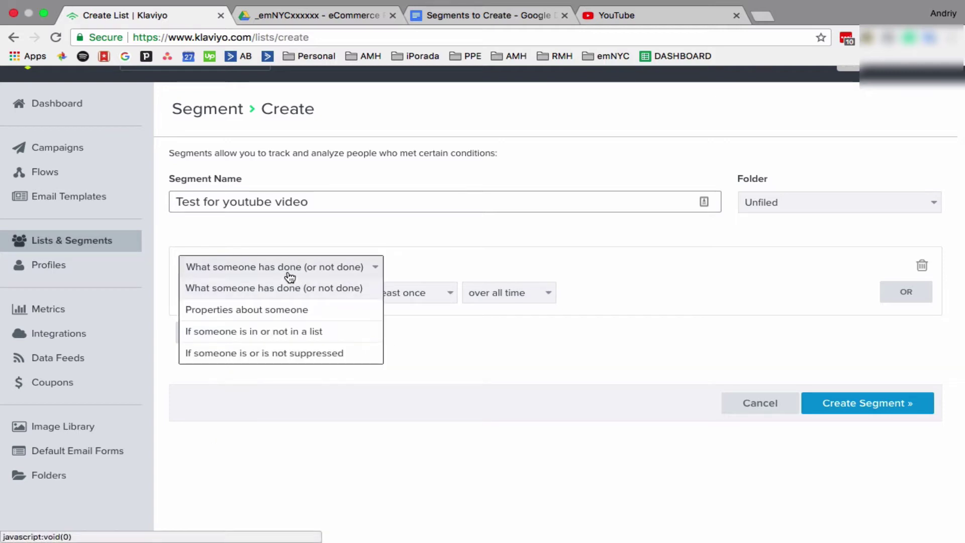
{"action": "left_click", "coordinate": [300, 312]}
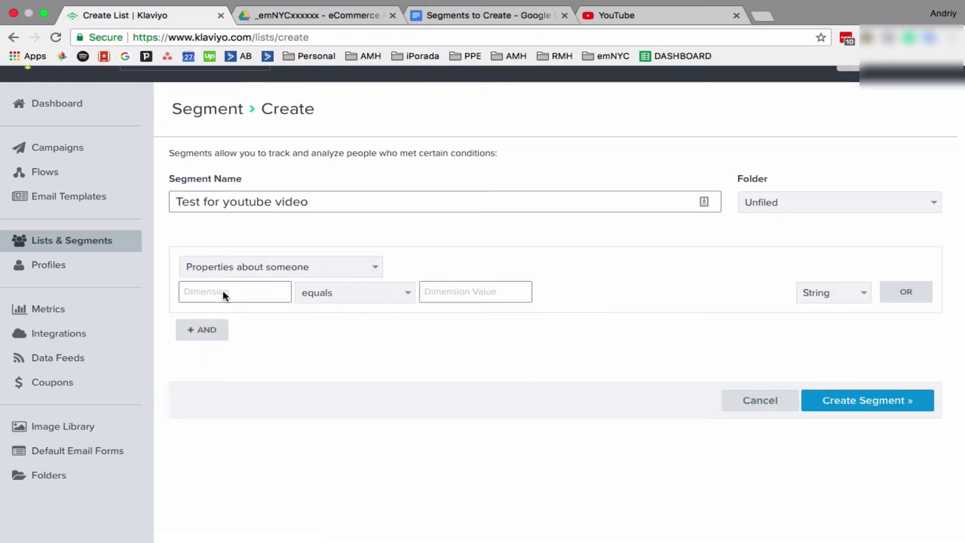
{"action": "left_click", "coordinate": [257, 297]}
{"action": "type", "text": "cra"}
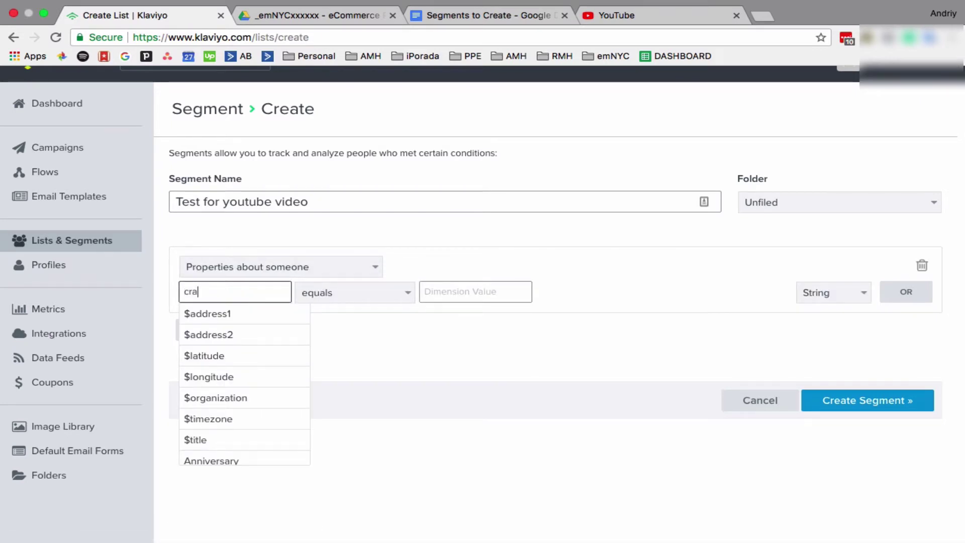
{"action": "key", "text": "BackSpace"}
{"action": "key", "text": "BackSpace"}
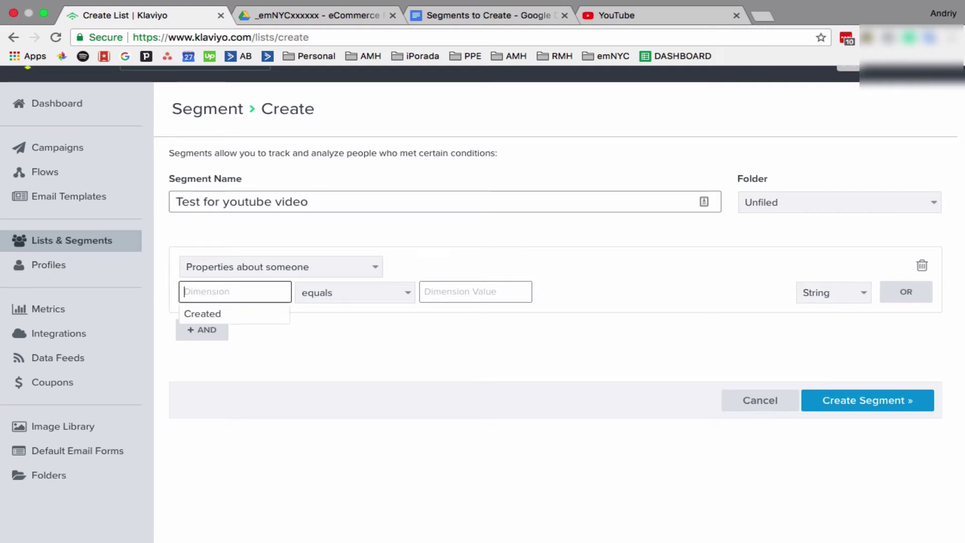
{"action": "left_click", "coordinate": [445, 321]}
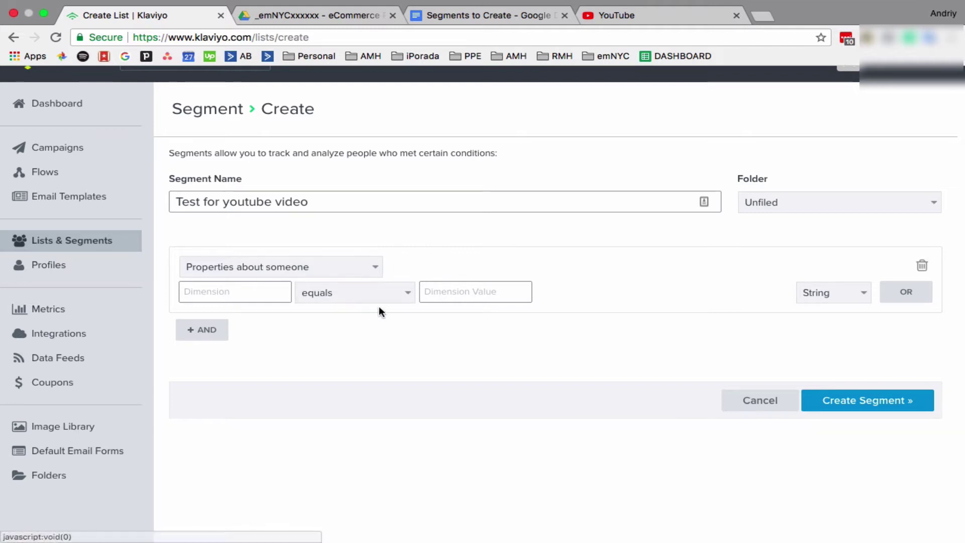
- Filter the segment on the City property equals Brooklyn
{"action": "left_click", "coordinate": [233, 291]}
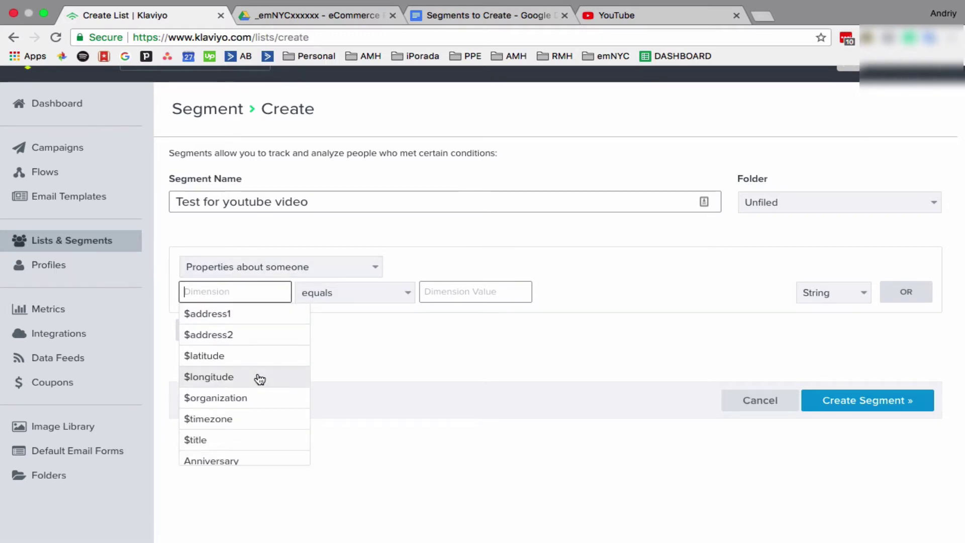
{"action": "scroll", "coordinate": [259, 379], "scroll_direction": "down", "scroll_amount": 3}
{"action": "scroll", "coordinate": [259, 376], "scroll_direction": "down", "scroll_amount": 3}
{"action": "scroll", "coordinate": [259, 377], "scroll_direction": "up", "scroll_amount": 5}
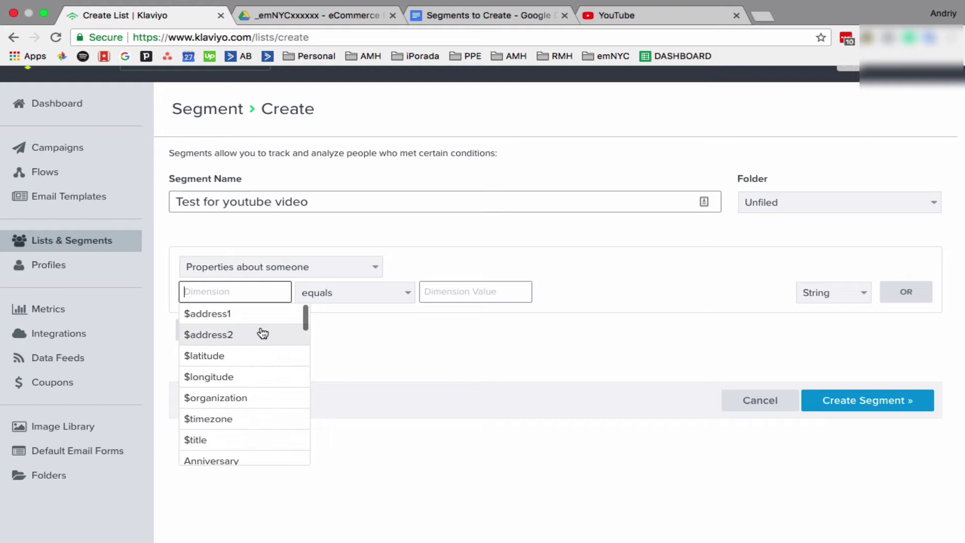
{"action": "scroll", "coordinate": [264, 332], "scroll_direction": "down", "scroll_amount": 3}
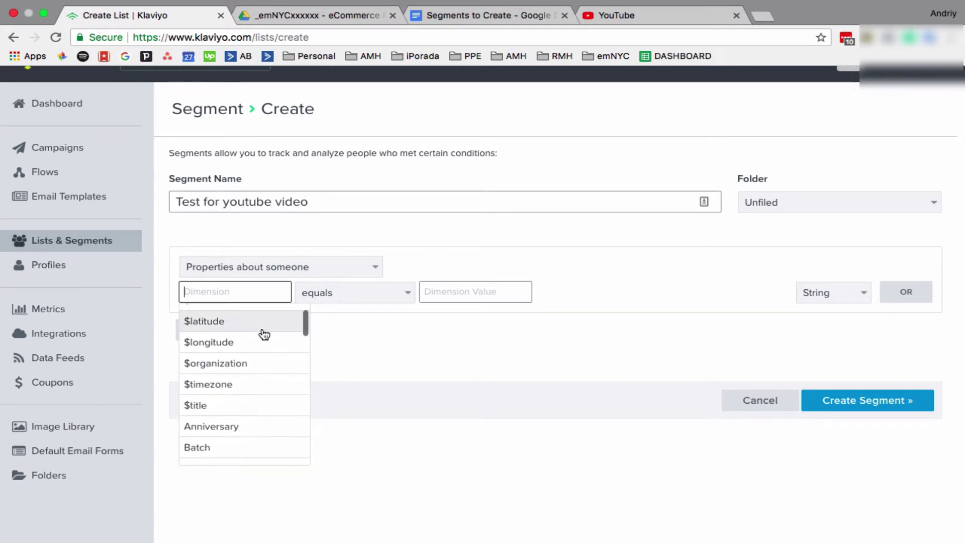
{"action": "scroll", "coordinate": [261, 333], "scroll_direction": "down", "scroll_amount": 2}
{"action": "left_click", "coordinate": [257, 401]}
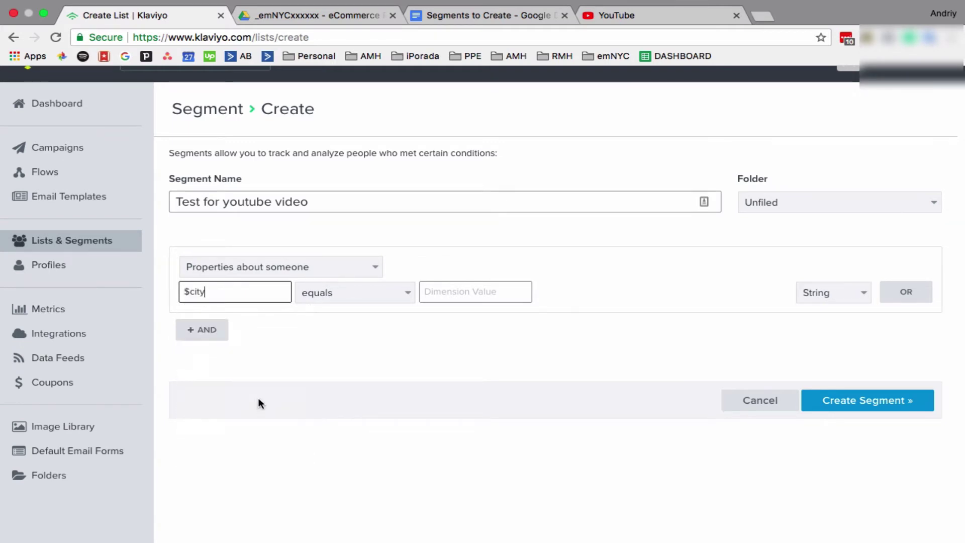
{"action": "left_click", "coordinate": [454, 286]}
{"action": "type", "text": "st"}
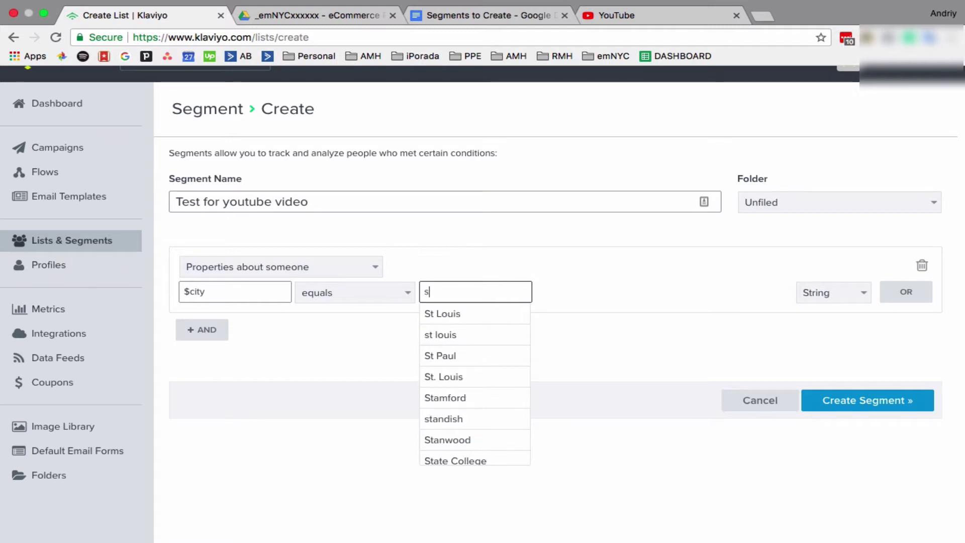
{"action": "key", "text": "BackSpace"}
{"action": "key", "text": "BackSpace"}
{"action": "type", "text": "brook"}
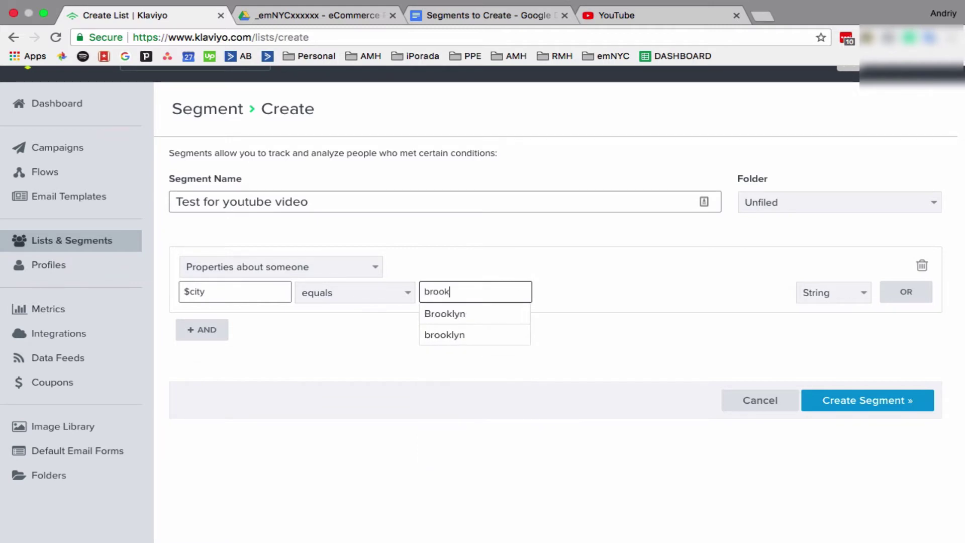
{"action": "left_click", "coordinate": [465, 312]}
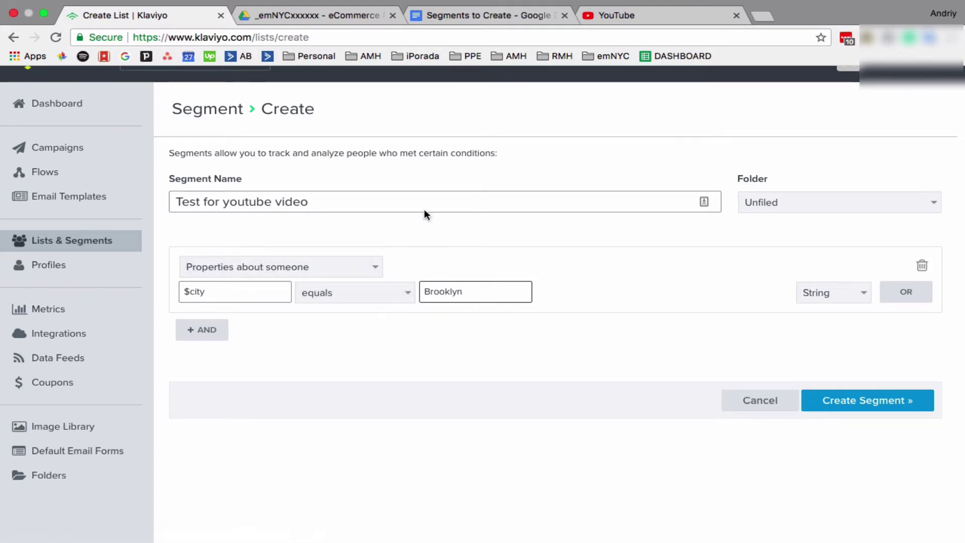
- Change the condition type from list membership to suppression status, keeping Person is not suppressed
{"action": "left_click", "coordinate": [364, 267]}
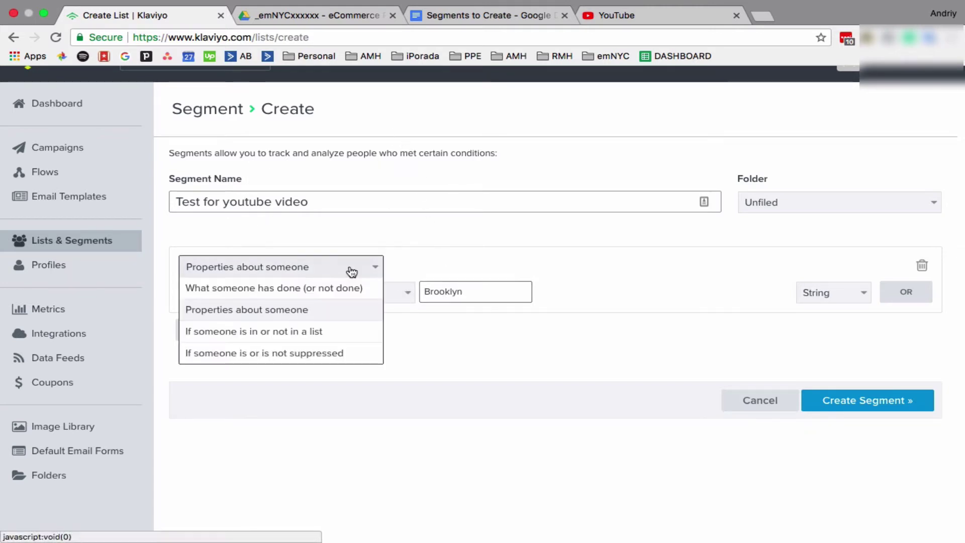
{"action": "left_click", "coordinate": [344, 333]}
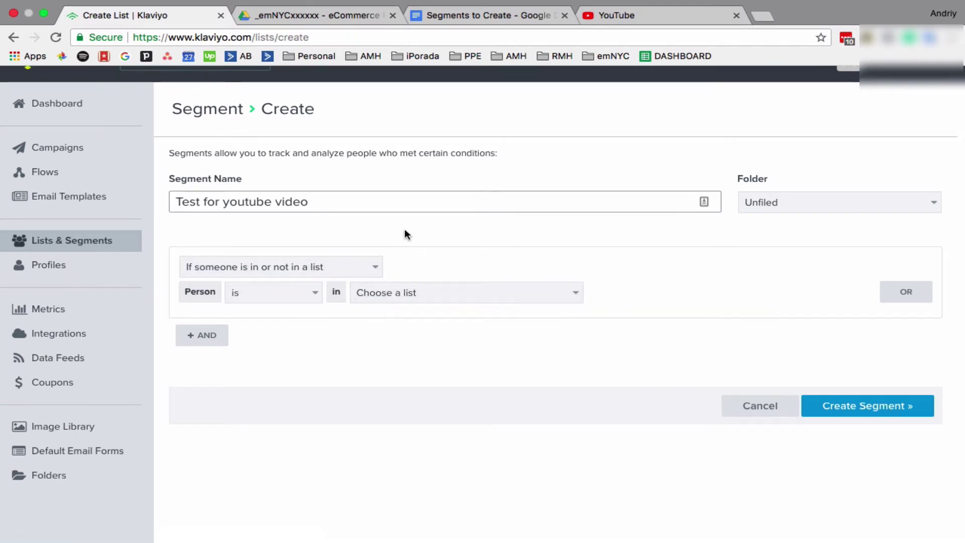
{"action": "left_click", "coordinate": [322, 267]}
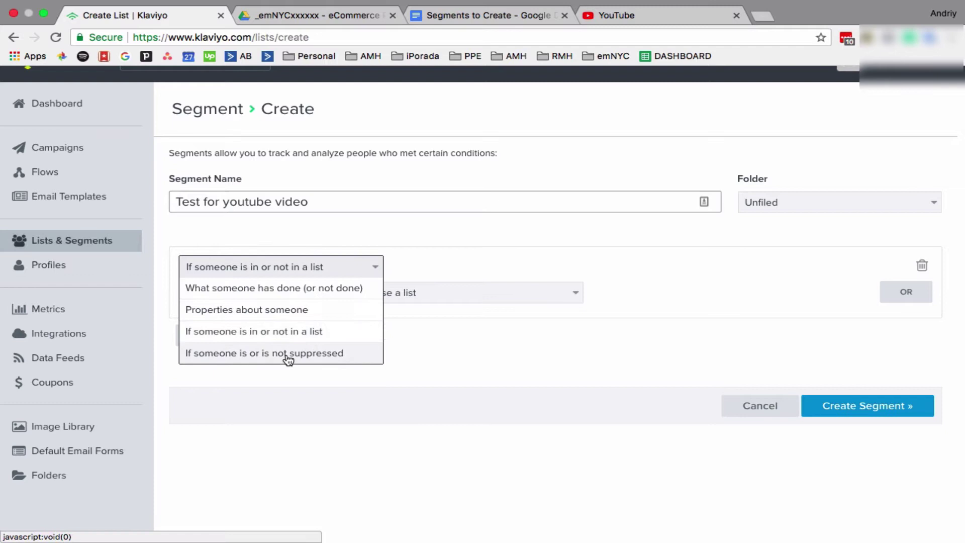
{"action": "left_click", "coordinate": [242, 357]}
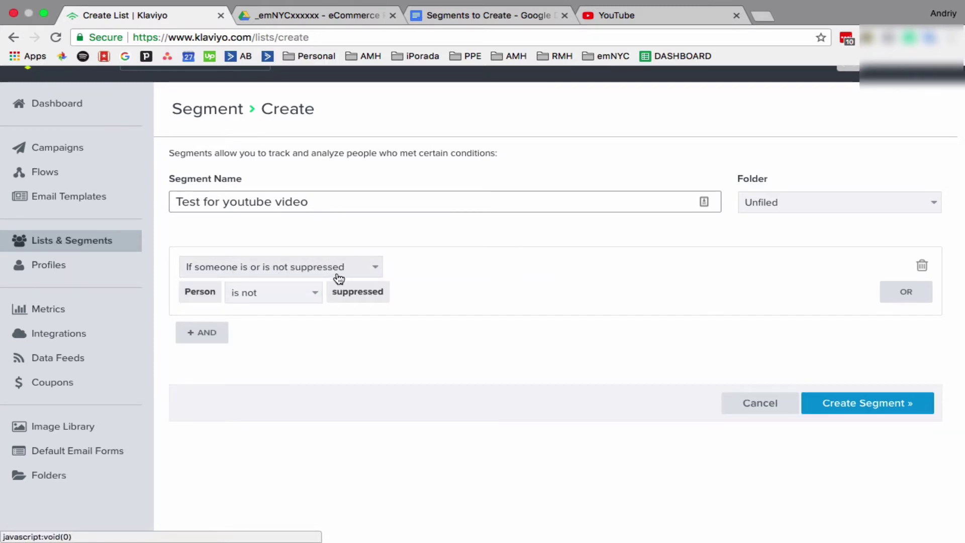
{"action": "left_click", "coordinate": [303, 293]}
{"action": "left_click", "coordinate": [467, 270]}
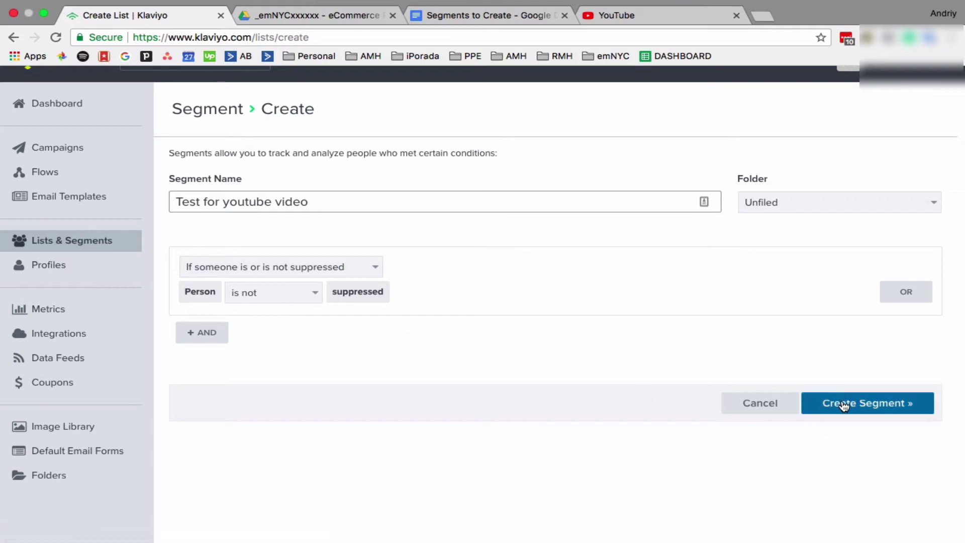
- Change the condition to Person is suppressed and create the segment
{"action": "left_click", "coordinate": [314, 294]}
{"action": "left_click", "coordinate": [276, 314]}
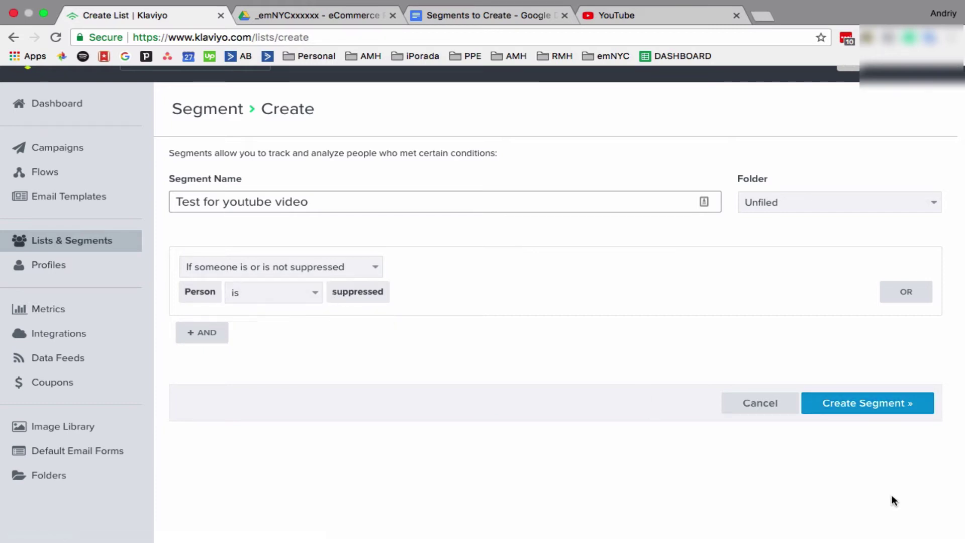
{"action": "left_click", "coordinate": [899, 408]}
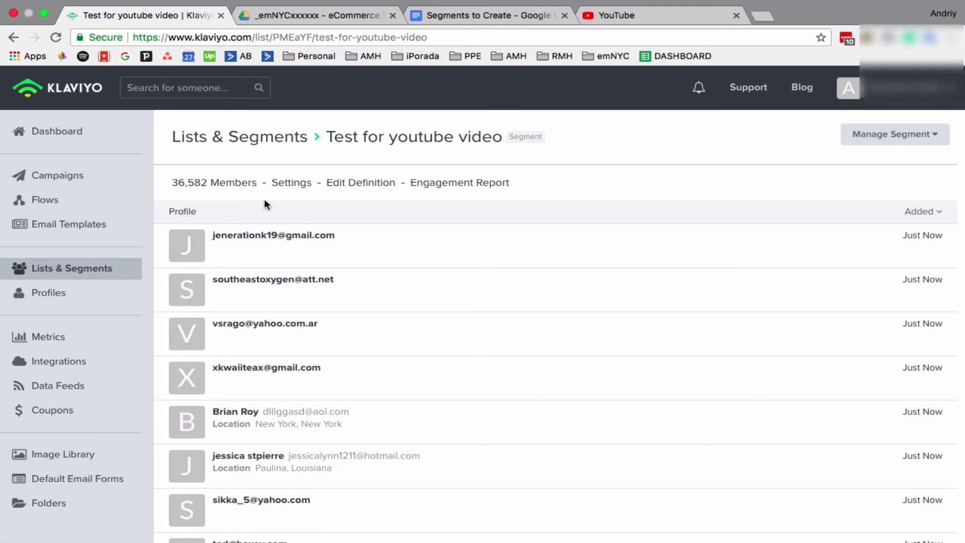
- Check the first member's profile for its Unsubscribed suppression reason, then return to the member list
{"action": "scroll", "coordinate": [211, 186], "scroll_direction": "down", "scroll_amount": 1}
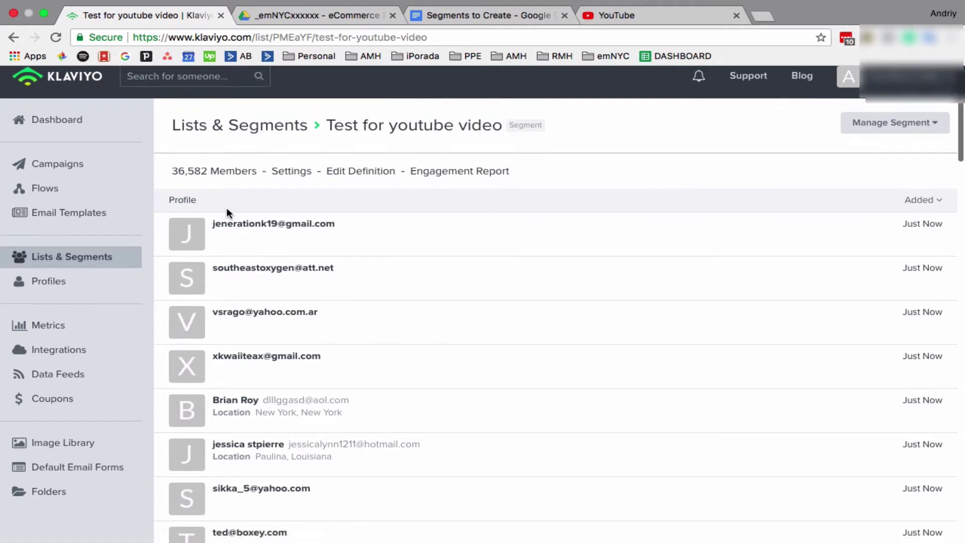
{"action": "left_click", "coordinate": [238, 229]}
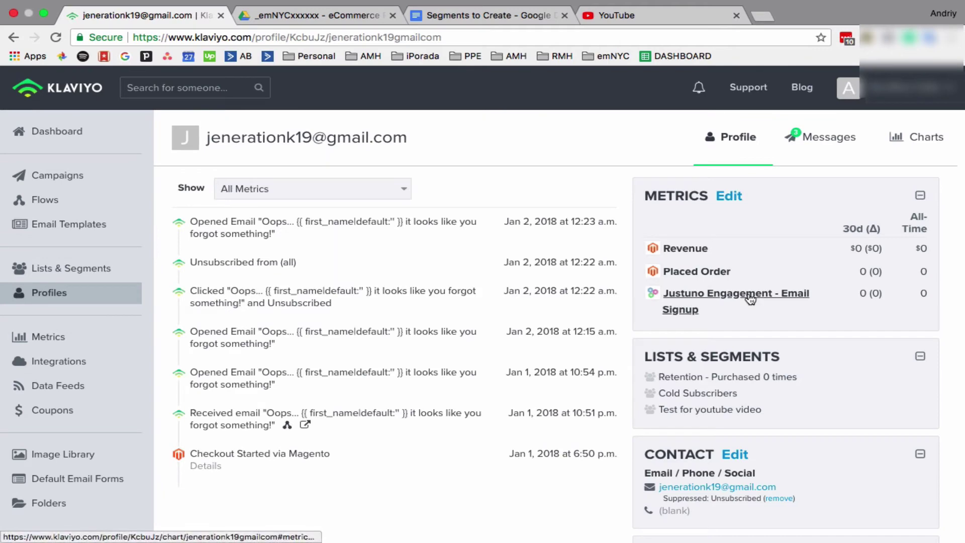
{"action": "scroll", "coordinate": [750, 299], "scroll_direction": "down", "scroll_amount": 2}
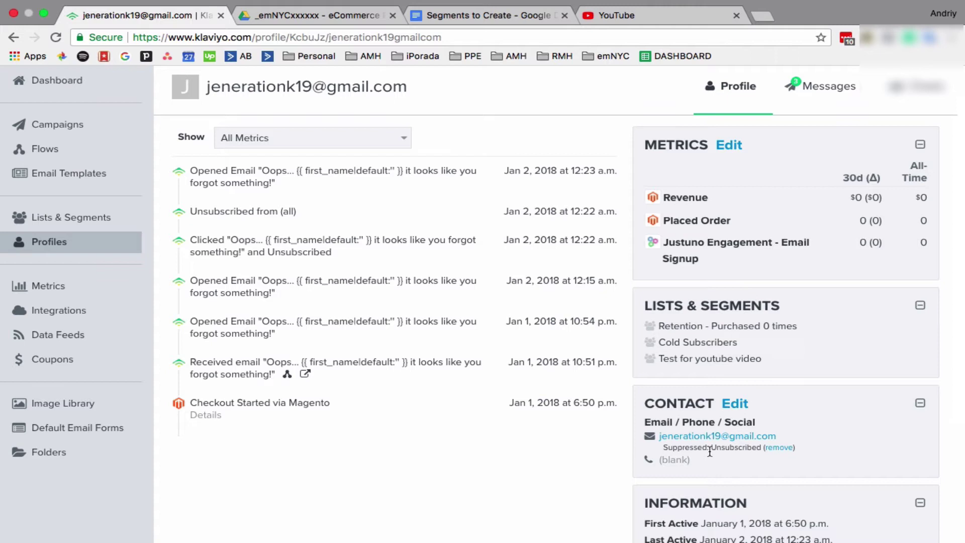
{"action": "left_click_drag", "start_coordinate": [711, 446], "coordinate": [761, 448]}
{"action": "left_click", "coordinate": [14, 38]}
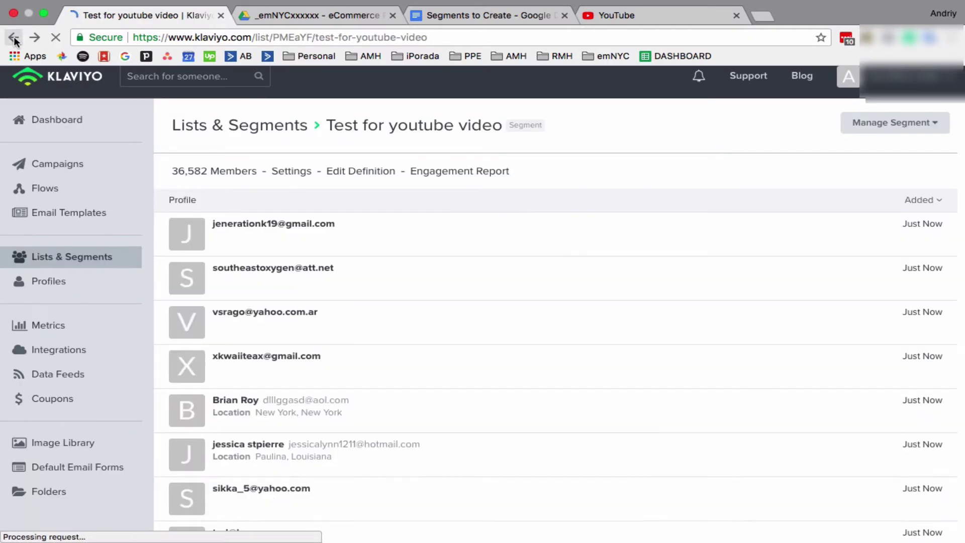
- Return to the Lists & Segments overview, then bring up the Segments to Create document
{"action": "left_click", "coordinate": [14, 37]}
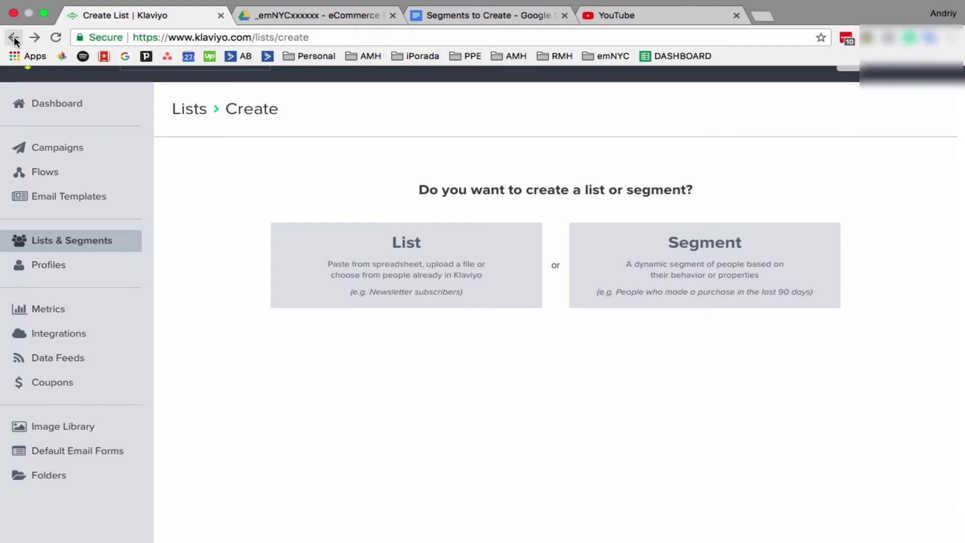
{"action": "left_click", "coordinate": [79, 241]}
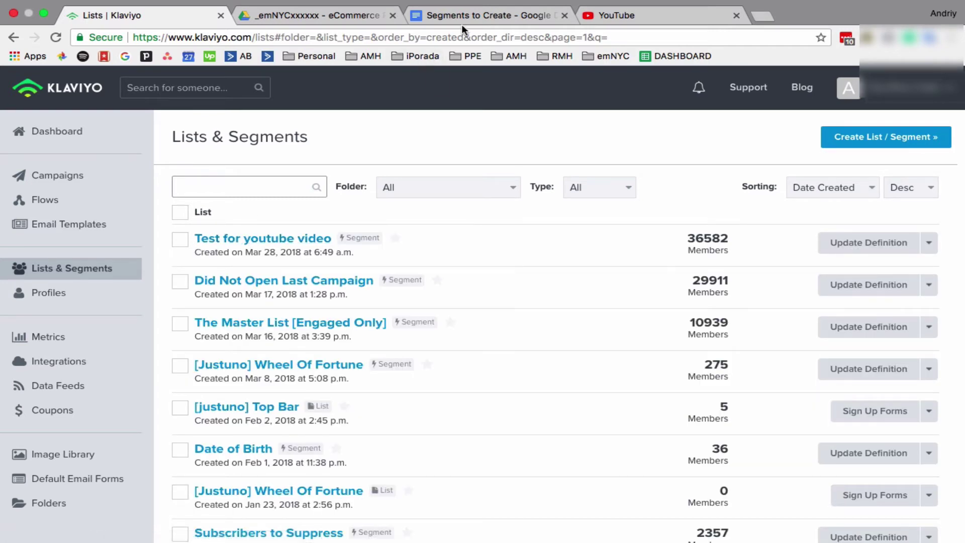
{"action": "left_click", "coordinate": [463, 15]}
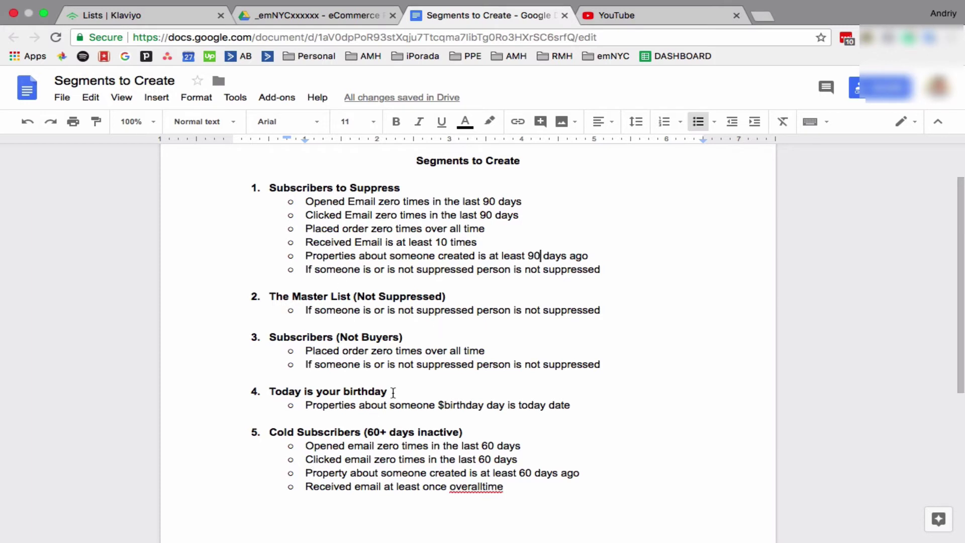
{"action": "left_click", "coordinate": [396, 391]}
{"action": "left_click", "coordinate": [236, 392], "text": "shift"}
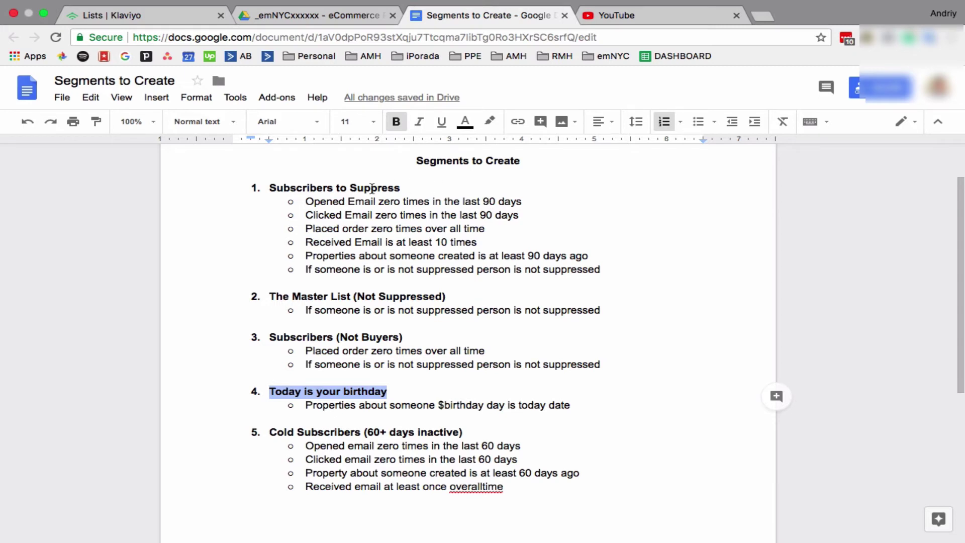
{"action": "left_click", "coordinate": [371, 188]}
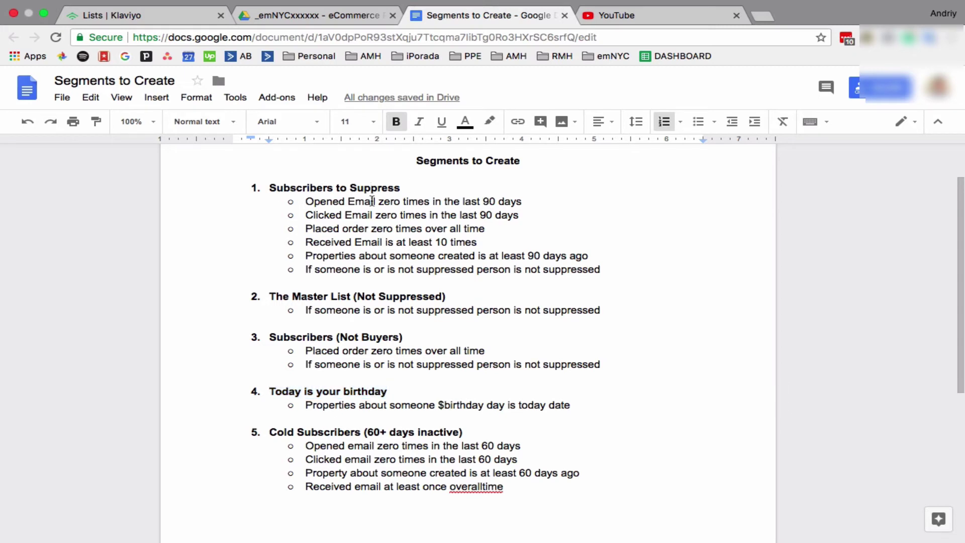
{"action": "left_click_drag", "start_coordinate": [609, 272], "coordinate": [297, 204]}
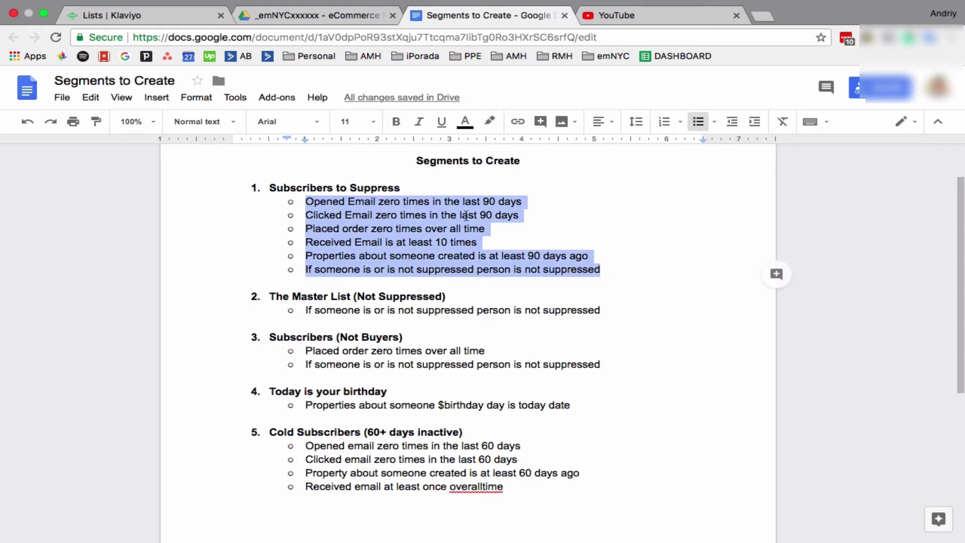
{"action": "left_click", "coordinate": [467, 215]}
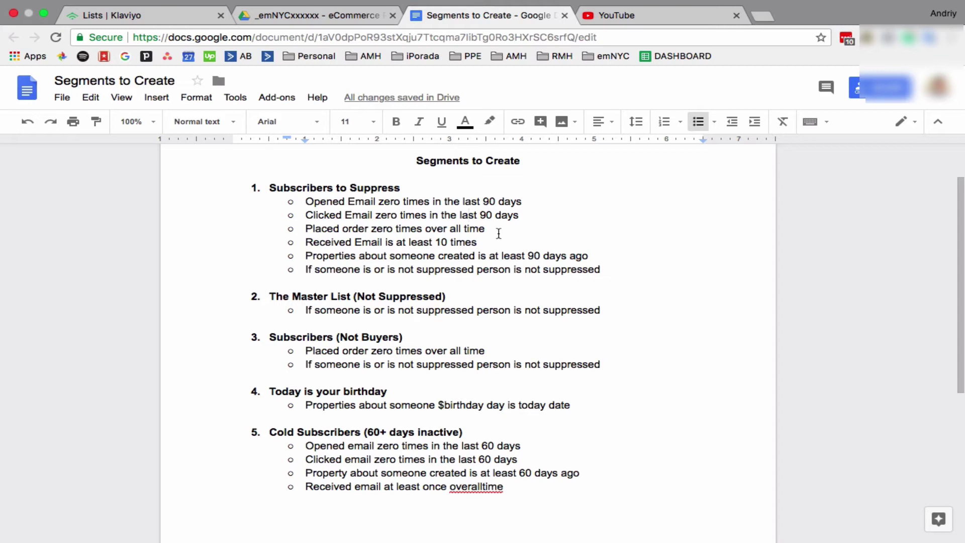
{"action": "scroll", "coordinate": [460, 278], "scroll_direction": "down", "scroll_amount": 1}
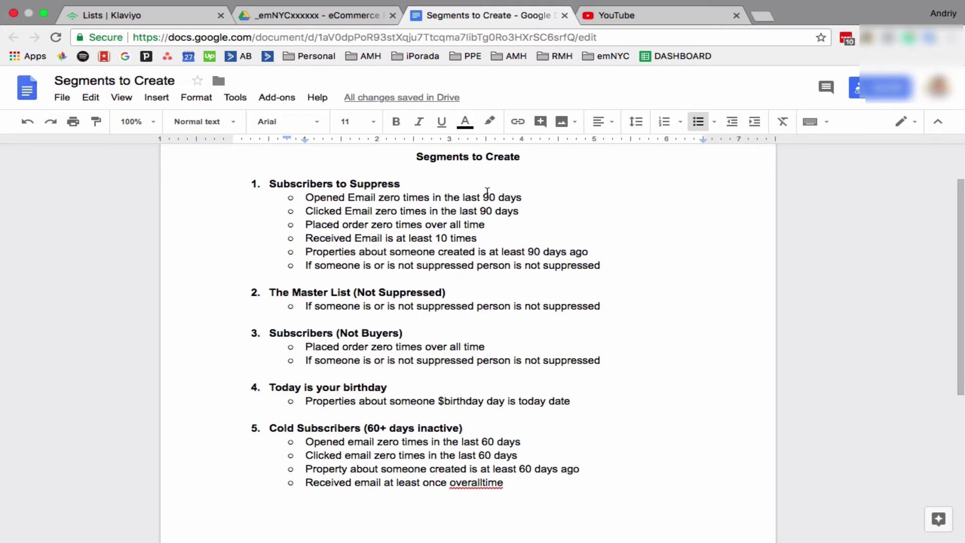
{"action": "left_click_drag", "start_coordinate": [269, 184], "coordinate": [401, 182]}
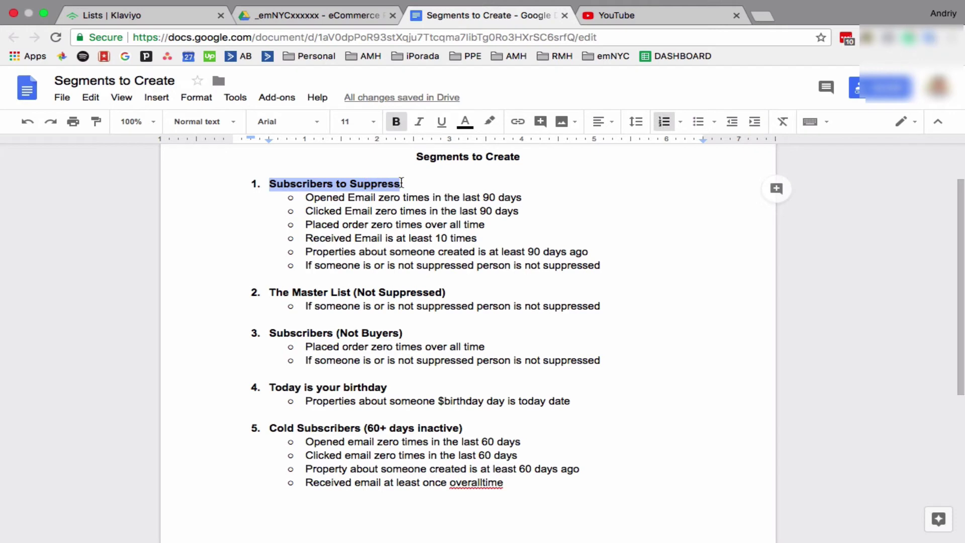
{"action": "type", "text": "3"}
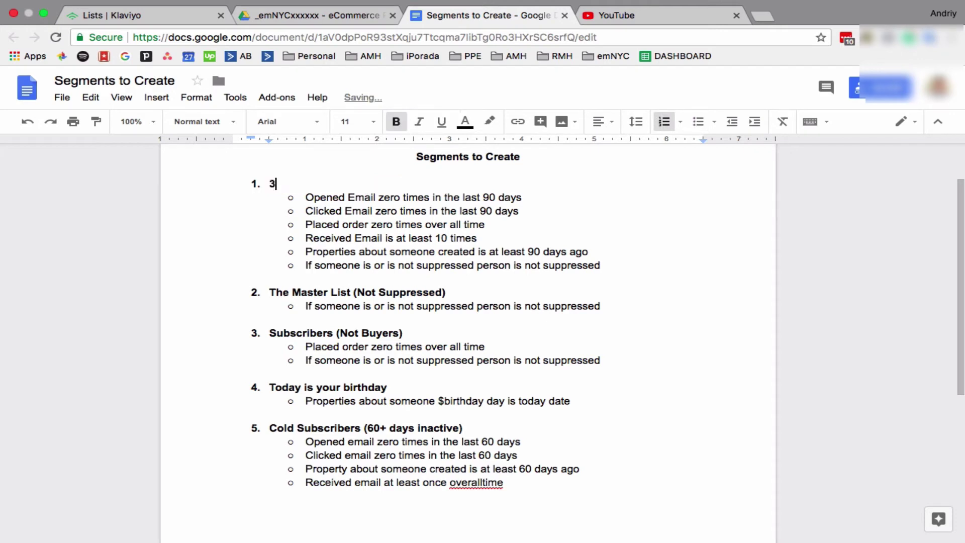
{"action": "key", "text": "super+z"}
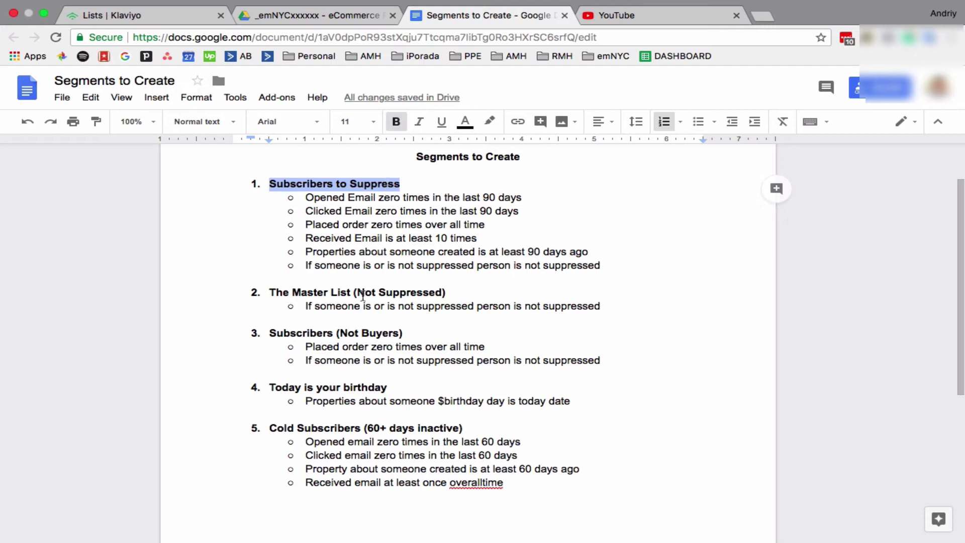
{"action": "left_click_drag", "start_coordinate": [270, 292], "coordinate": [457, 293]}
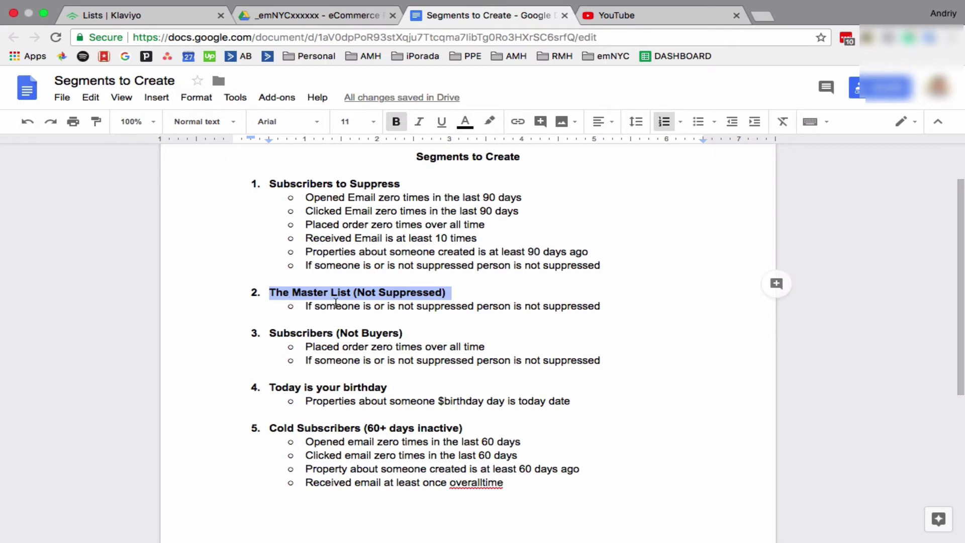
{"action": "scroll", "coordinate": [445, 324], "scroll_direction": "down", "scroll_amount": 1}
{"action": "left_click_drag", "start_coordinate": [426, 317], "coordinate": [266, 322]}
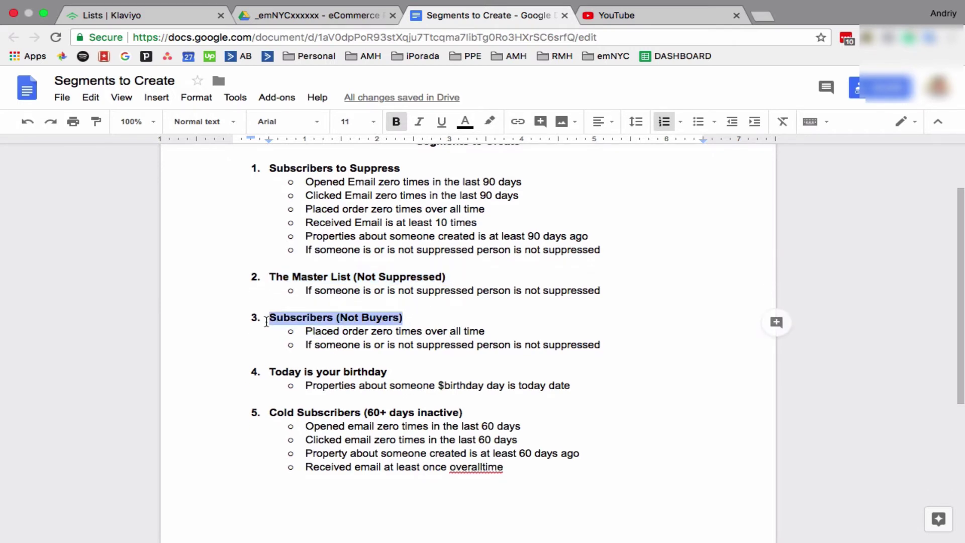
{"action": "scroll", "coordinate": [267, 321], "scroll_direction": "down", "scroll_amount": 1}
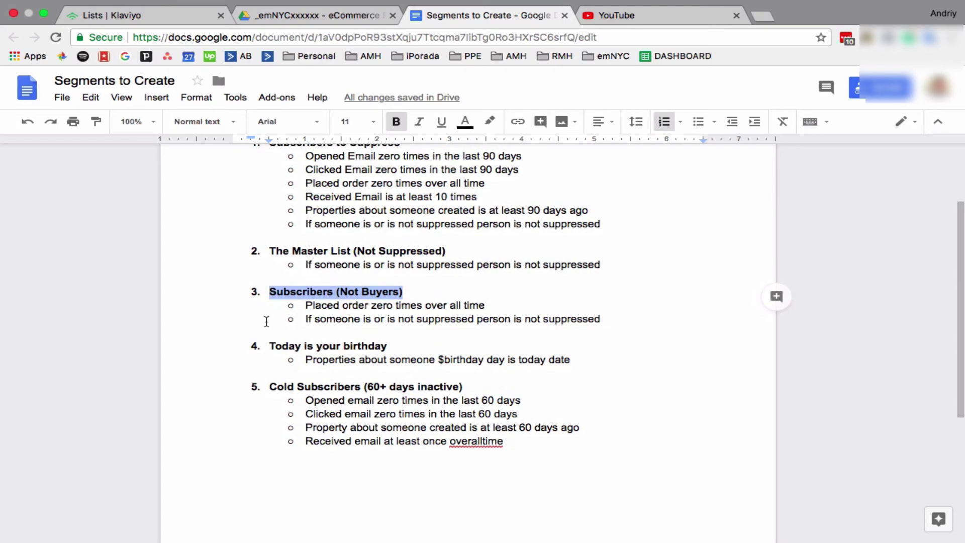
{"action": "scroll", "coordinate": [266, 321], "scroll_direction": "down", "scroll_amount": 1}
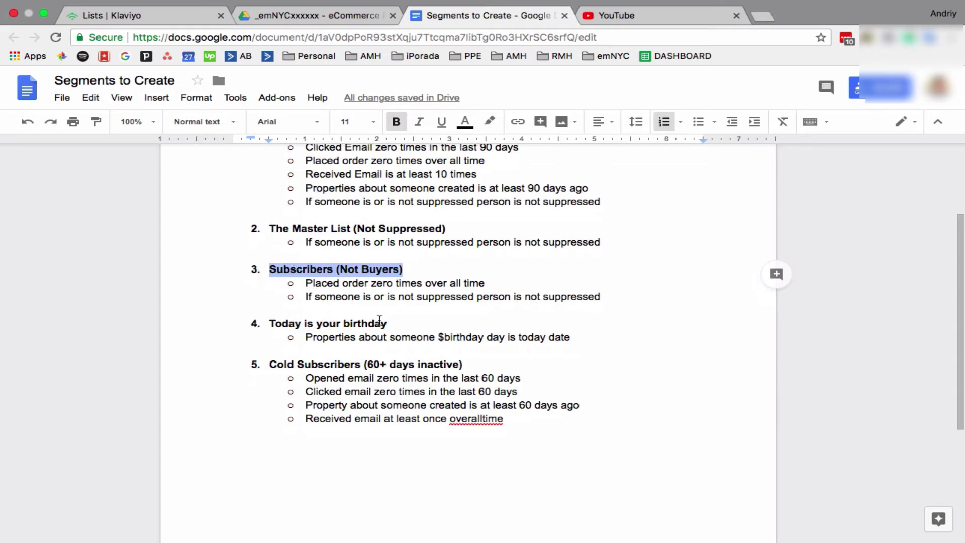
{"action": "left_click_drag", "start_coordinate": [391, 323], "coordinate": [265, 334]}
{"action": "scroll", "coordinate": [271, 321], "scroll_direction": "down", "scroll_amount": 1}
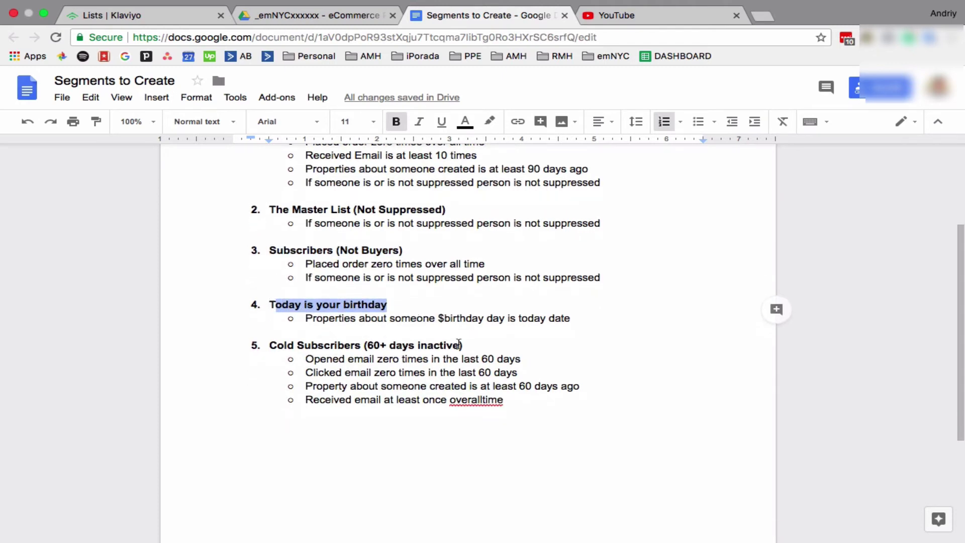
{"action": "left_click", "coordinate": [468, 346]}
{"action": "left_click_drag", "start_coordinate": [427, 346], "coordinate": [265, 344]}
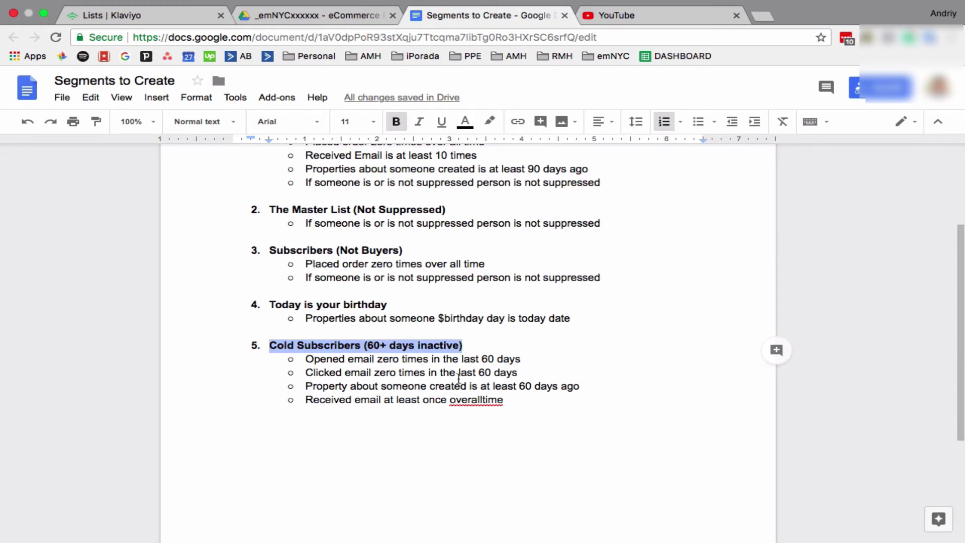
{"action": "left_click", "coordinate": [493, 360]}
{"action": "double_click", "coordinate": [488, 359]}
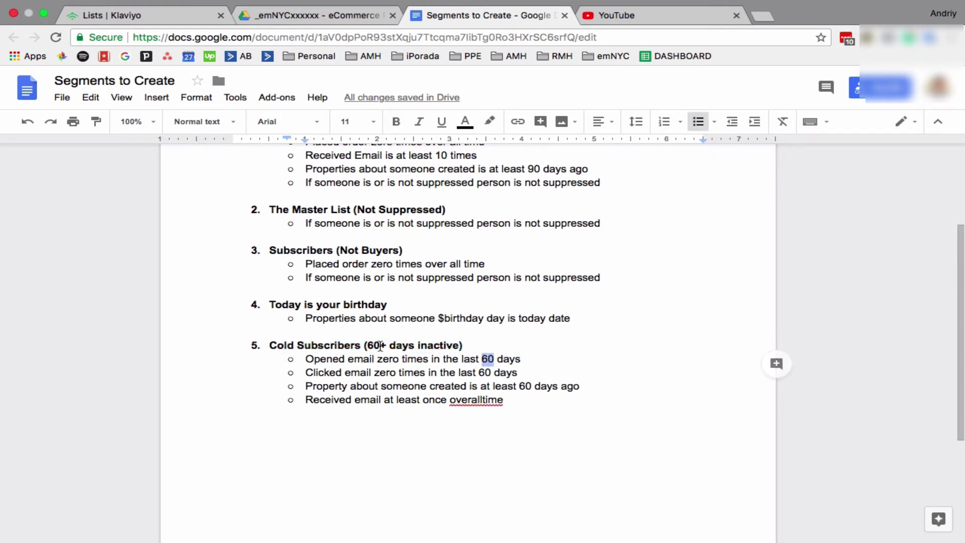
{"action": "scroll", "coordinate": [380, 345], "scroll_direction": "up", "scroll_amount": 3}
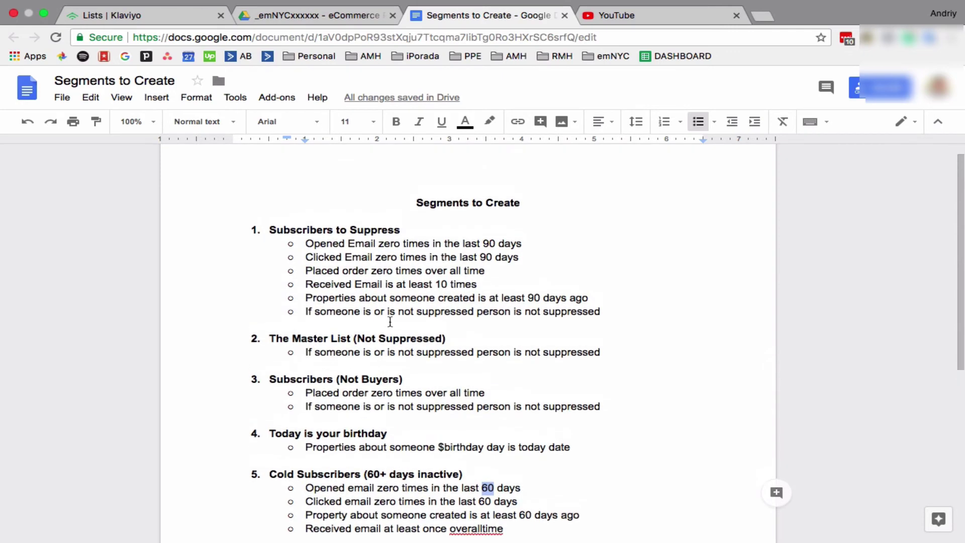
{"action": "double_click", "coordinate": [486, 243]}
{"action": "left_click_drag", "start_coordinate": [484, 240], "coordinate": [480, 240]}
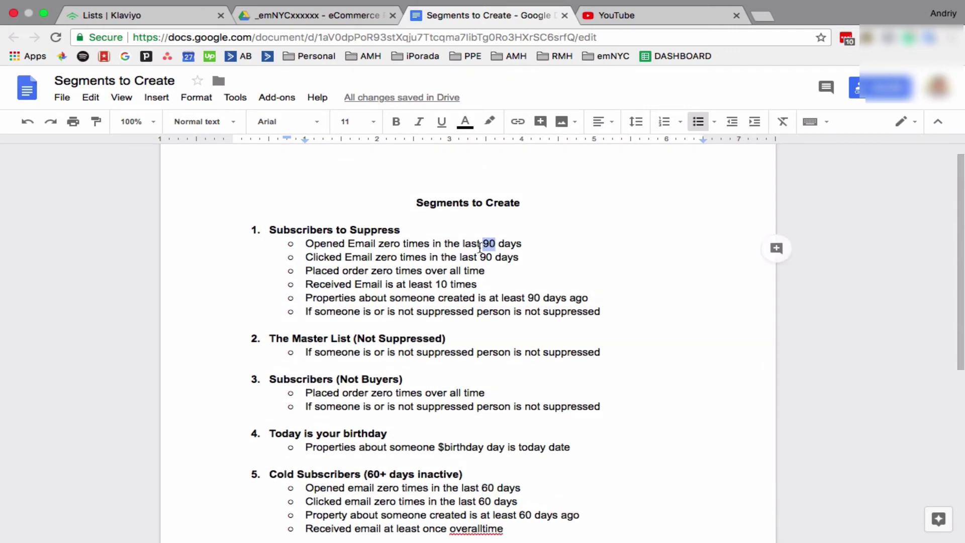
{"action": "scroll", "coordinate": [437, 336], "scroll_direction": "down", "scroll_amount": 5}
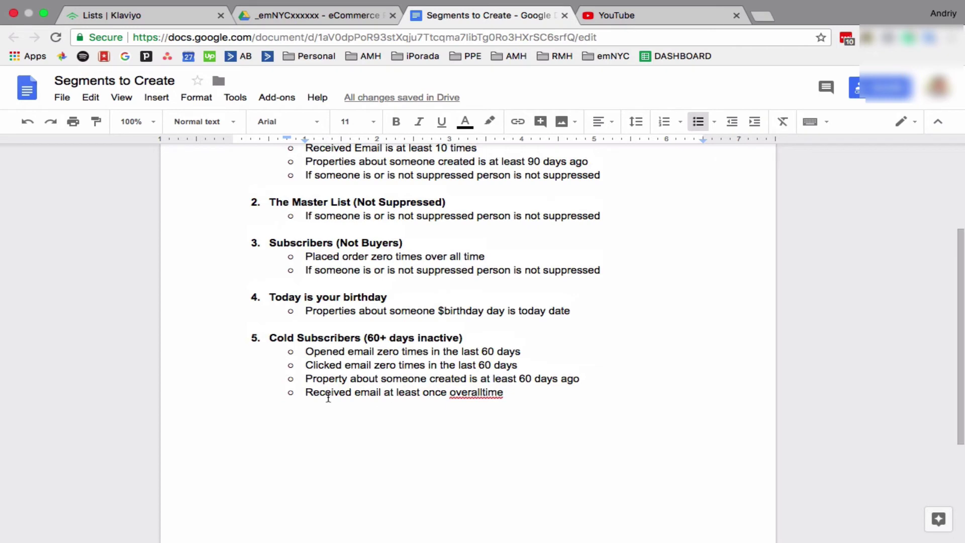
{"action": "scroll", "coordinate": [335, 363], "scroll_direction": "up", "scroll_amount": 5}
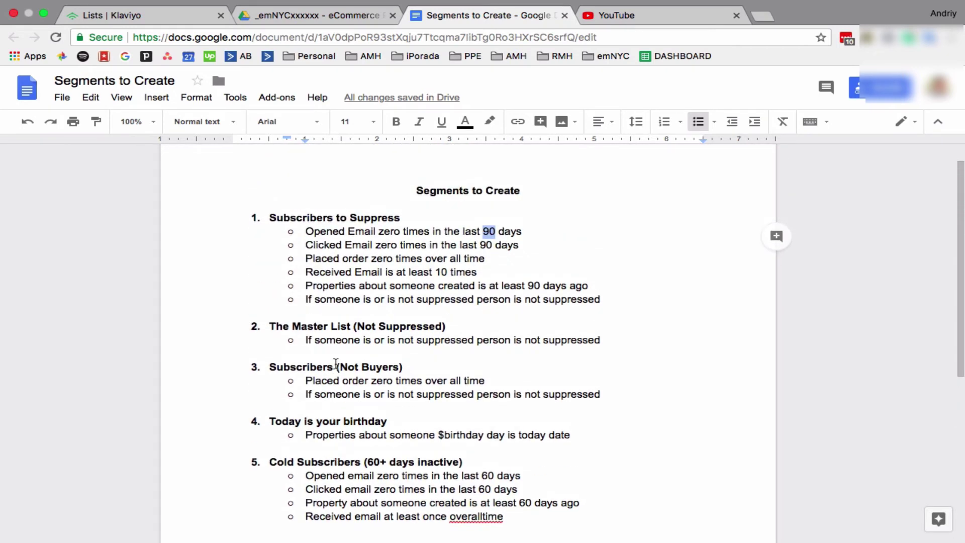
{"action": "scroll", "coordinate": [336, 364], "scroll_direction": "down", "scroll_amount": 1}
{"action": "left_click_drag", "start_coordinate": [417, 208], "coordinate": [269, 209]}
{"action": "scroll", "coordinate": [271, 210], "scroll_direction": "down", "scroll_amount": 2}
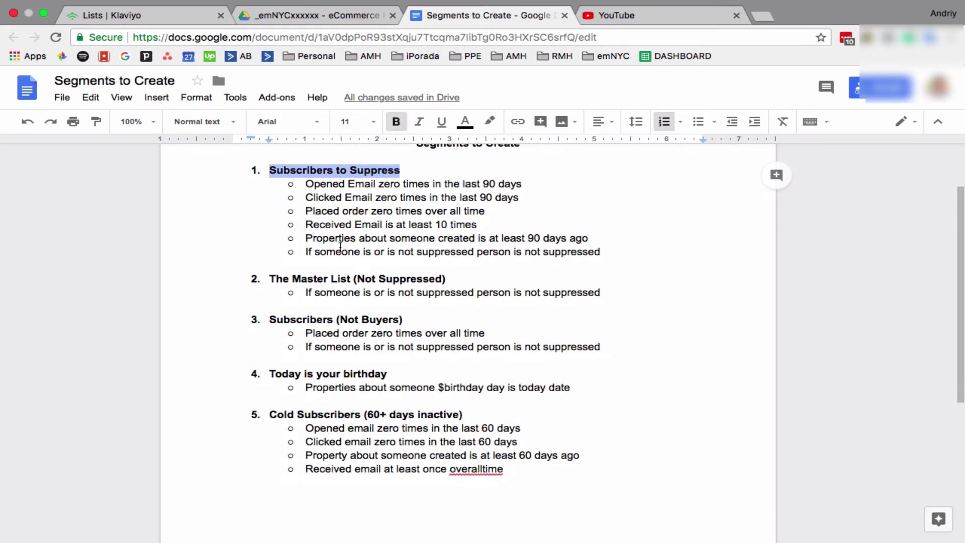
{"action": "scroll", "coordinate": [375, 320], "scroll_direction": "up", "scroll_amount": 3}
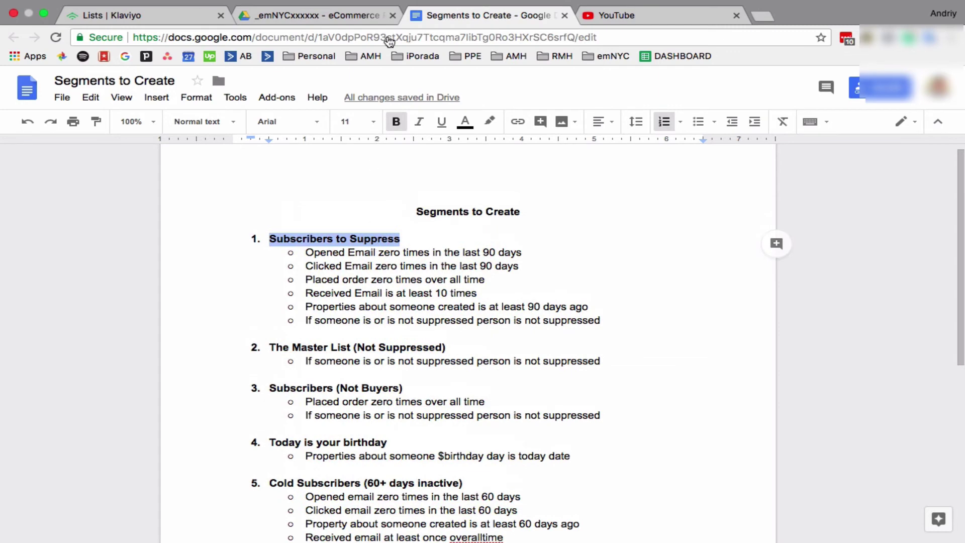
- Create a new segment named 'Subscribers to Suppress', placing the doc tab beside Klaviyo
{"action": "left_click", "coordinate": [227, 15]}
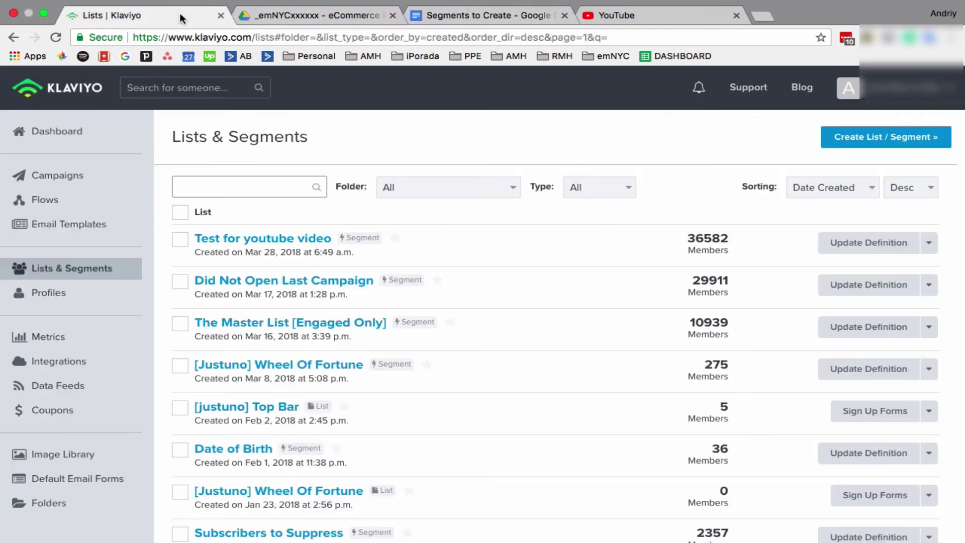
{"action": "left_click", "coordinate": [936, 143]}
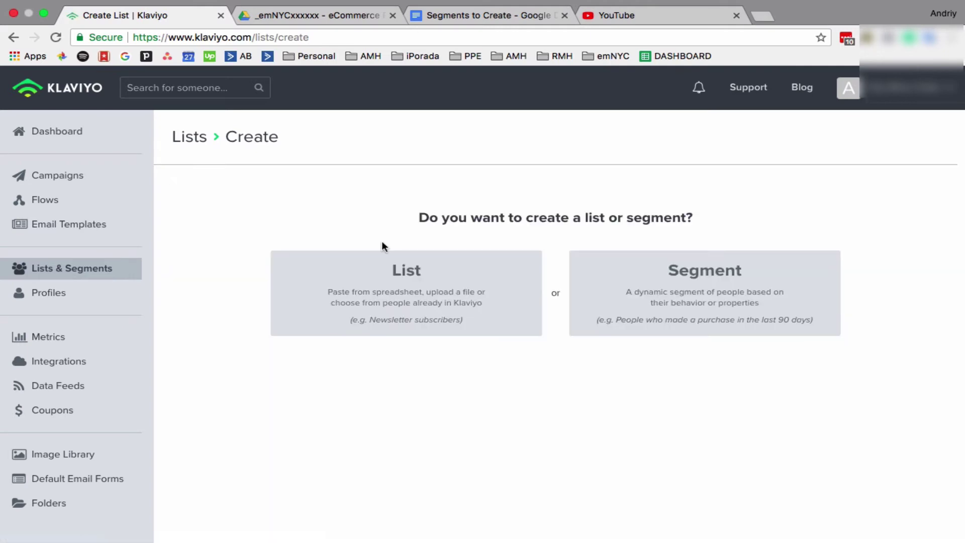
{"action": "left_click", "coordinate": [637, 284]}
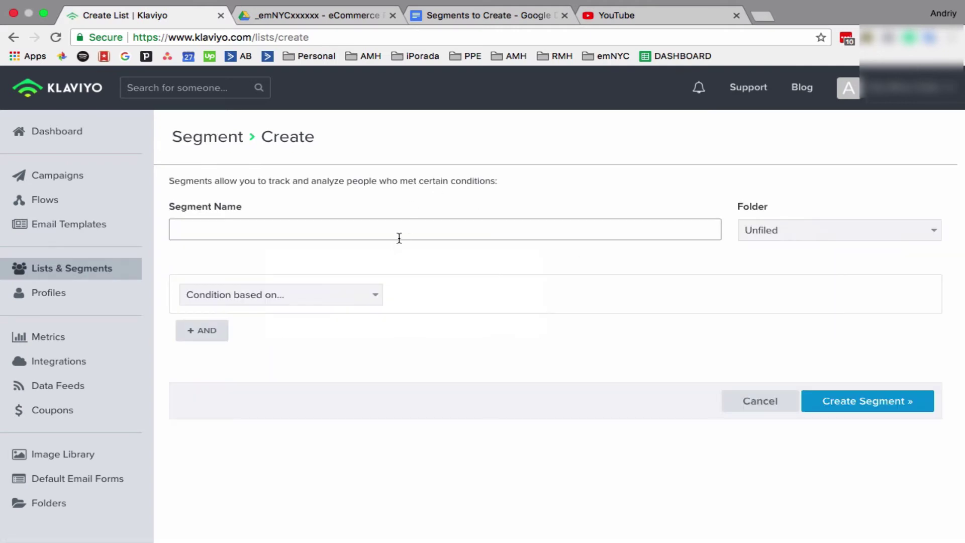
{"action": "left_click", "coordinate": [398, 232]}
{"action": "left_click", "coordinate": [412, 251]}
{"action": "left_click", "coordinate": [487, 16]}
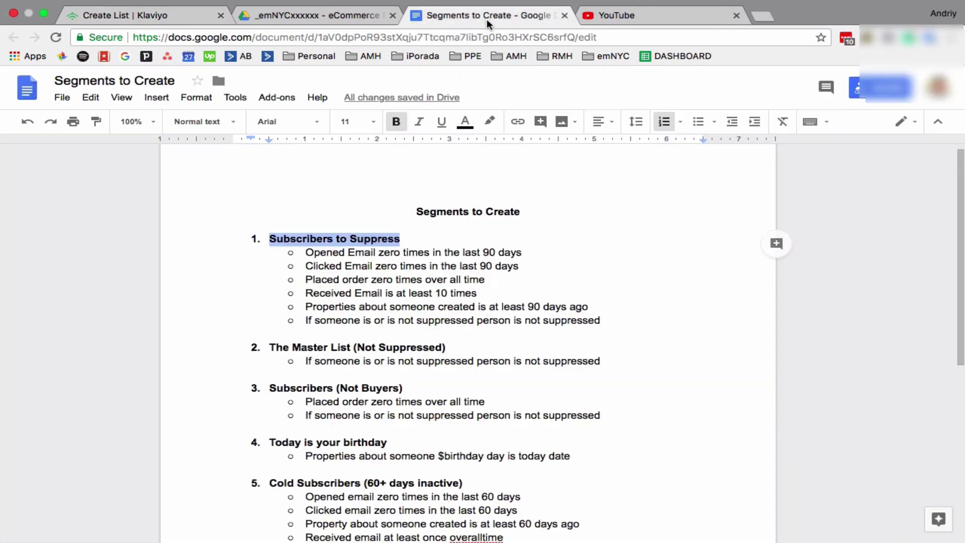
{"action": "left_click_drag", "start_coordinate": [486, 16], "coordinate": [315, 16]}
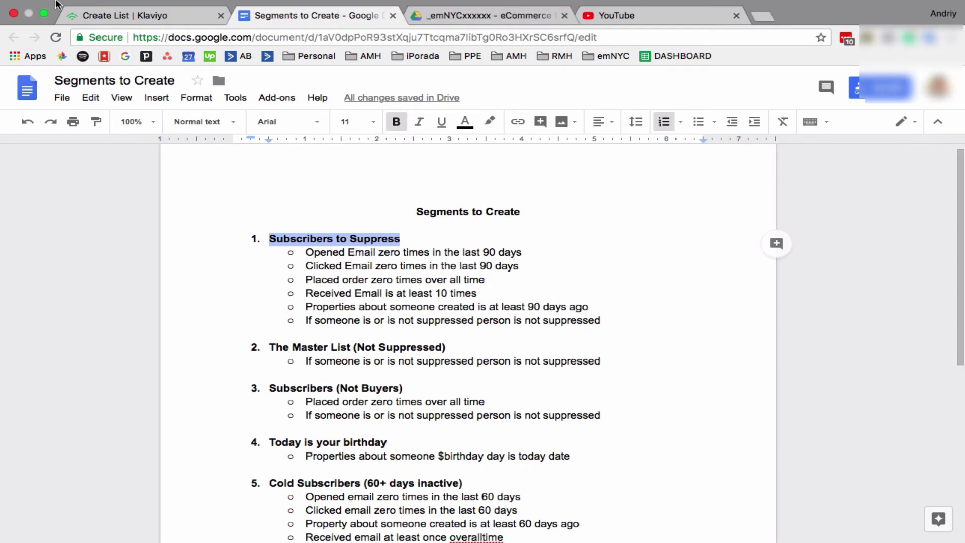
{"action": "left_click", "coordinate": [90, 16]}
- Set the first condition to What someone has done: Opened Email zero times
{"action": "left_click", "coordinate": [311, 294]}
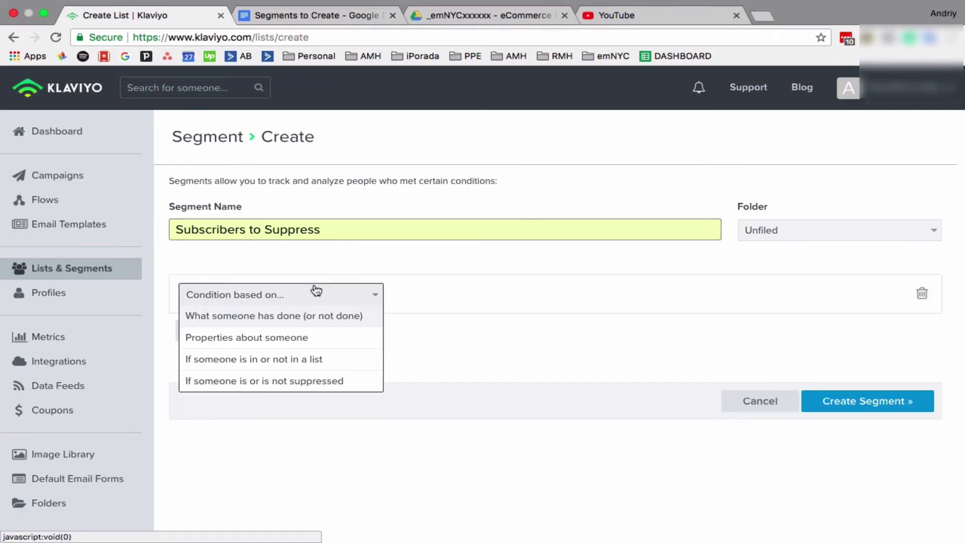
{"action": "left_click", "coordinate": [295, 316]}
{"action": "left_click", "coordinate": [300, 321]}
{"action": "type", "text": "open"}
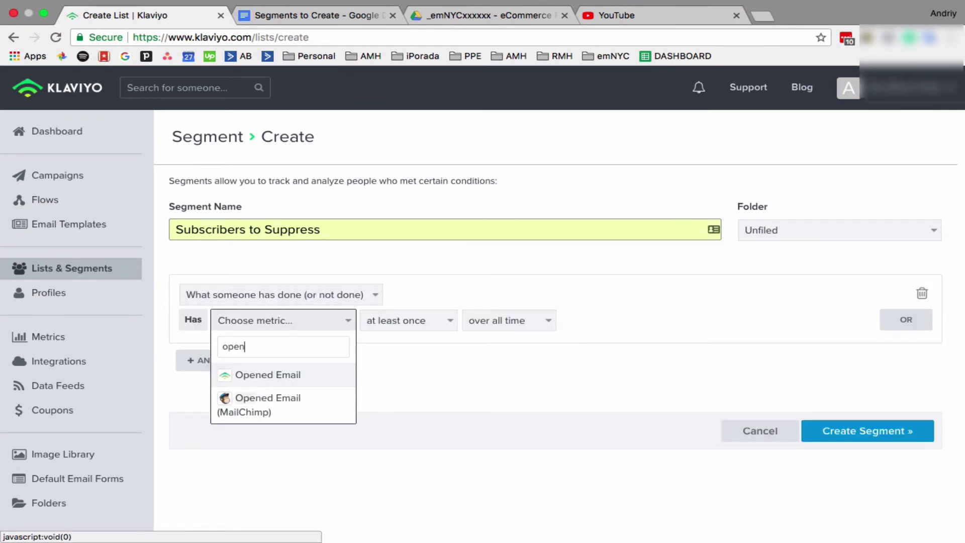
{"action": "left_click", "coordinate": [254, 376]}
{"action": "left_click", "coordinate": [388, 330]}
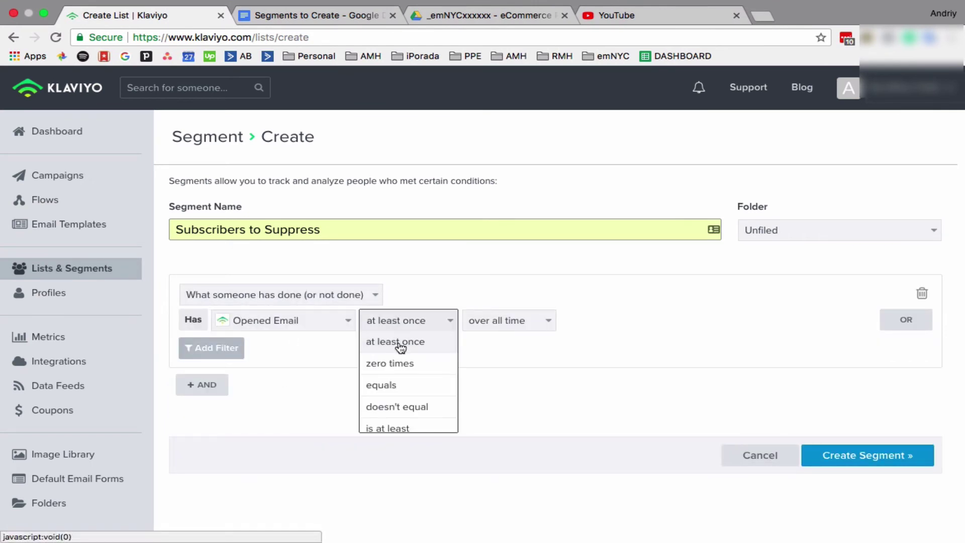
{"action": "left_click", "coordinate": [281, 17]}
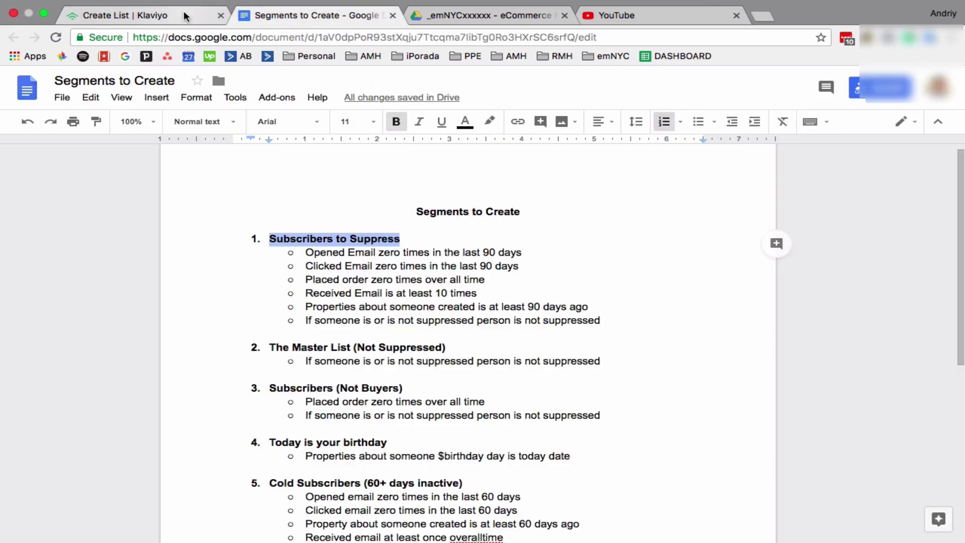
{"action": "left_click", "coordinate": [185, 16]}
- Limit Opened Email to the last 90 days and add a second AND condition
{"action": "left_click", "coordinate": [549, 318]}
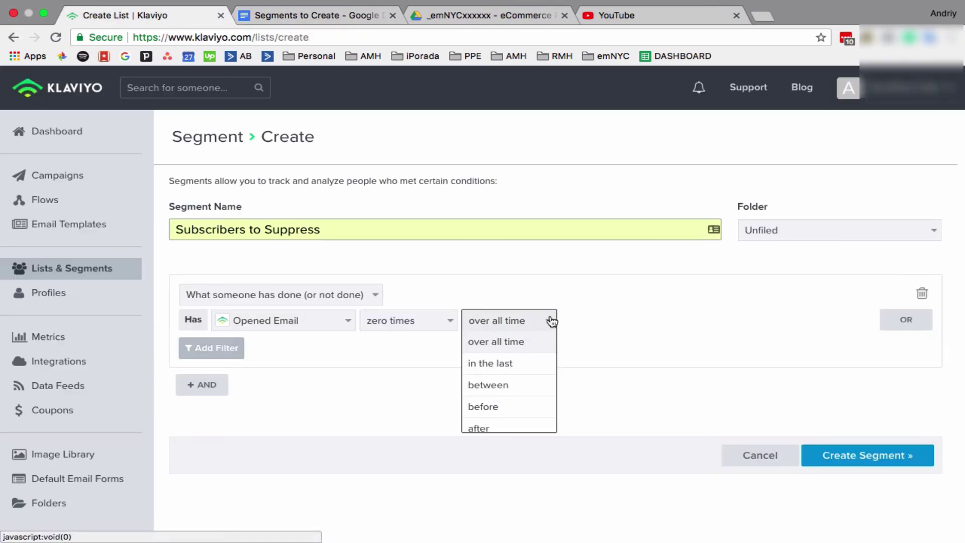
{"action": "left_click", "coordinate": [521, 365]}
{"action": "double_click", "coordinate": [571, 320]}
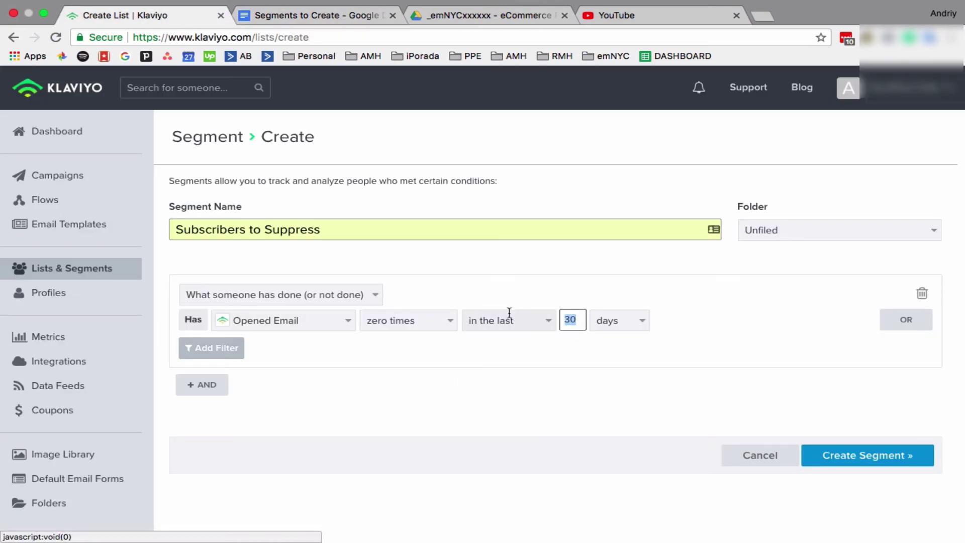
{"action": "type", "text": "90"}
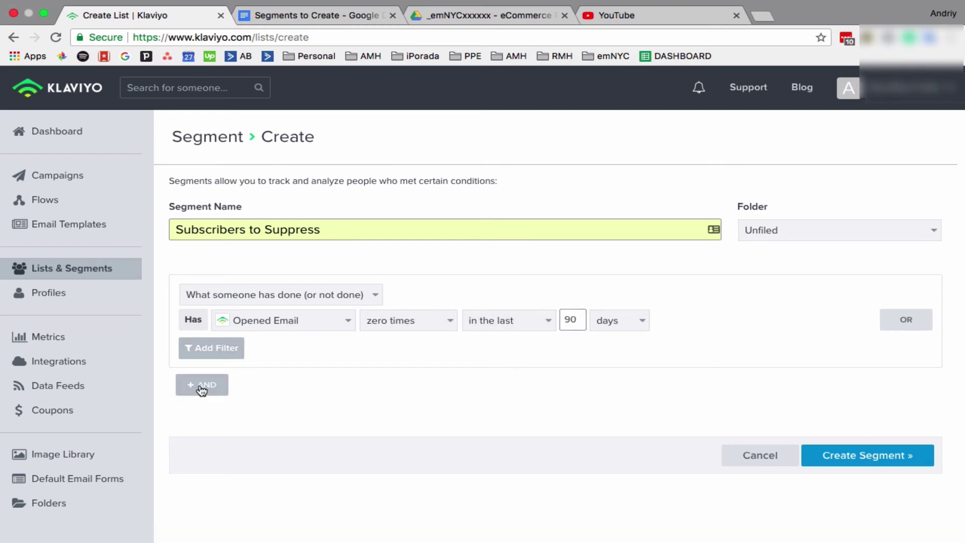
{"action": "left_click", "coordinate": [201, 384]}
{"action": "left_click", "coordinate": [270, 28]}
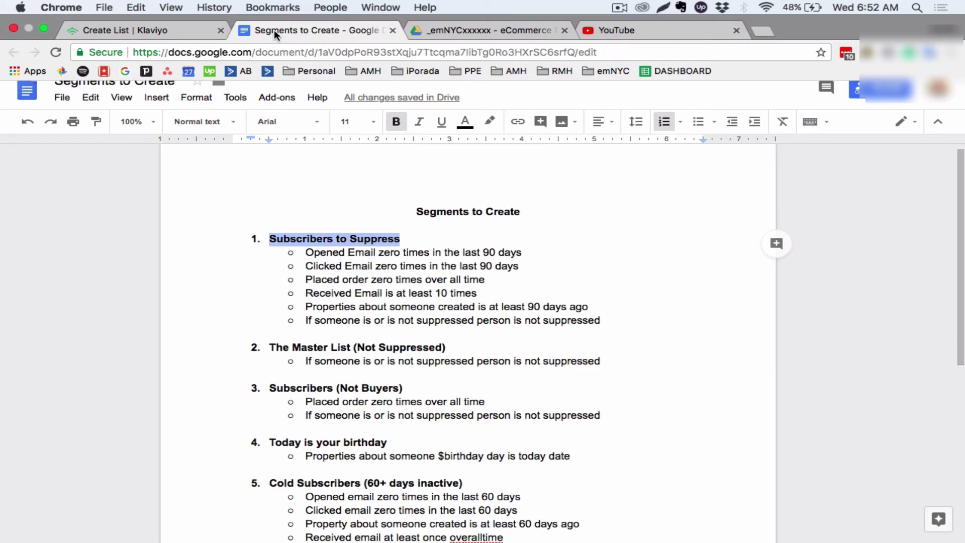
{"action": "left_click", "coordinate": [206, 28]}
- Set the second condition to Clicked Email zero times in the last 90 days
{"action": "left_click", "coordinate": [266, 420]}
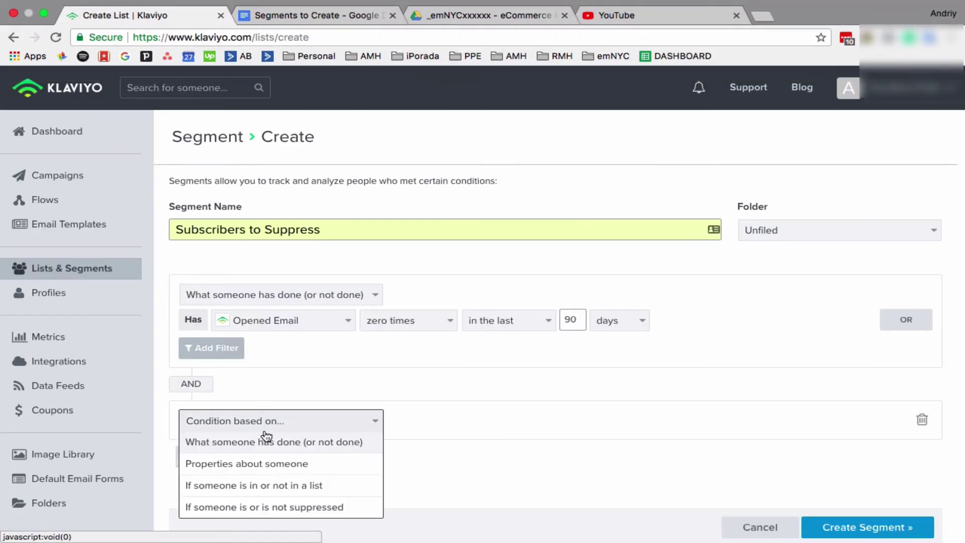
{"action": "left_click", "coordinate": [264, 439]}
{"action": "left_click", "coordinate": [268, 449]}
{"action": "type", "text": "click"}
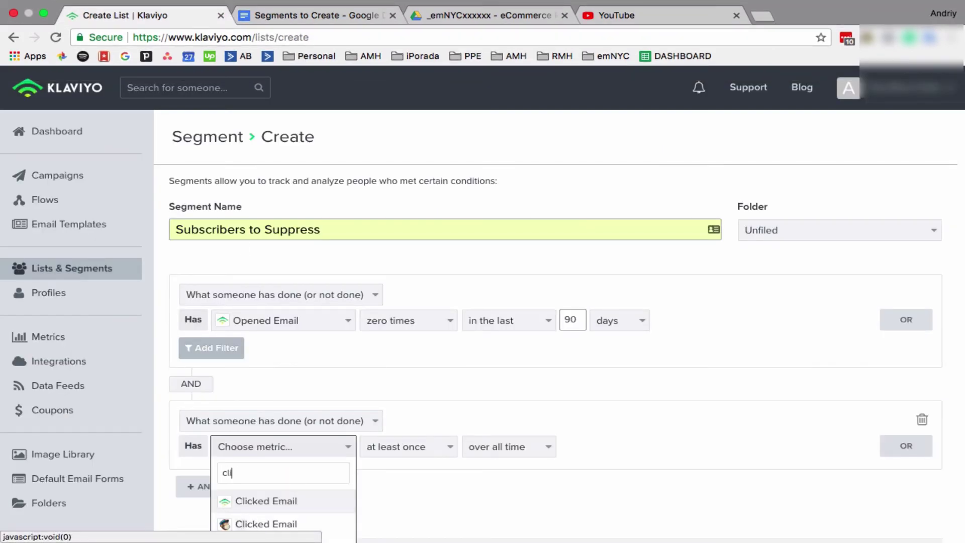
{"action": "left_click", "coordinate": [274, 500]}
{"action": "scroll", "coordinate": [435, 476], "scroll_direction": "down", "scroll_amount": 1}
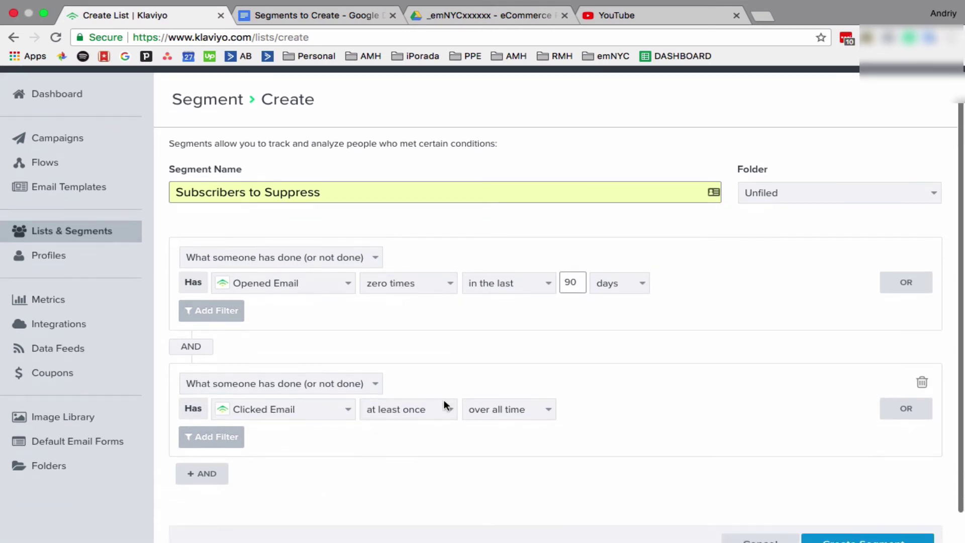
{"action": "left_click", "coordinate": [432, 409]}
{"action": "left_click", "coordinate": [415, 452]}
{"action": "left_click", "coordinate": [505, 411]}
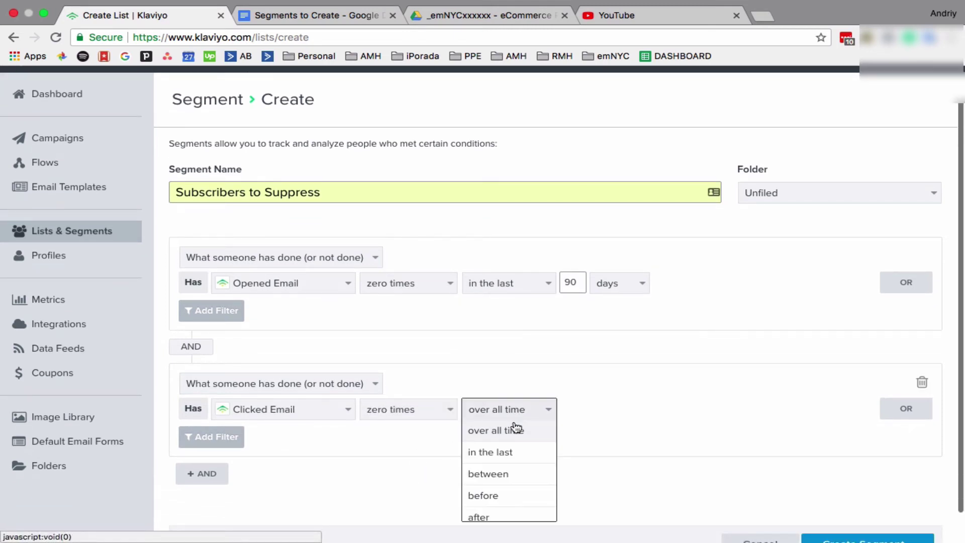
{"action": "left_click", "coordinate": [504, 452]}
{"action": "double_click", "coordinate": [571, 408]}
{"action": "type", "text": "30"}
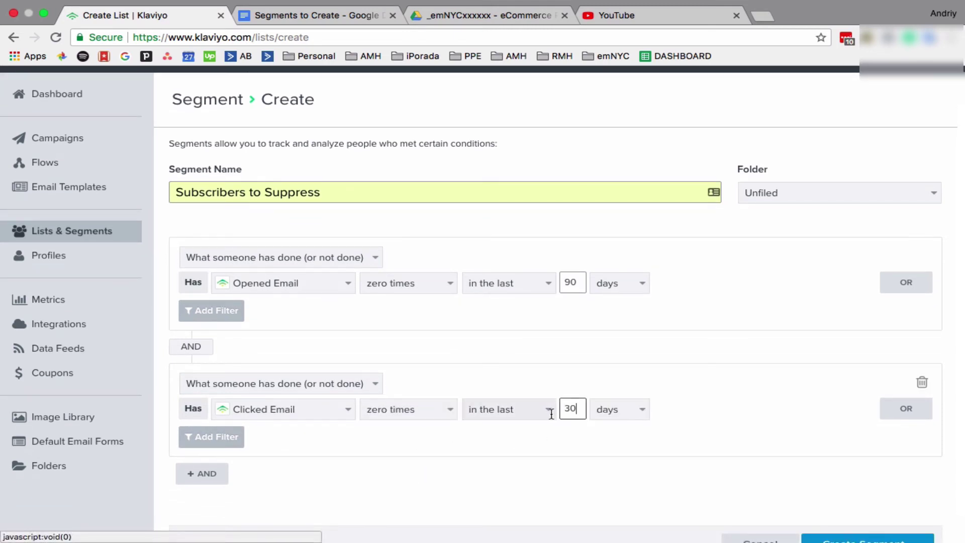
{"action": "key", "text": "BackSpace"}
{"action": "key", "text": "BackSpace"}
{"action": "type", "text": "9"}
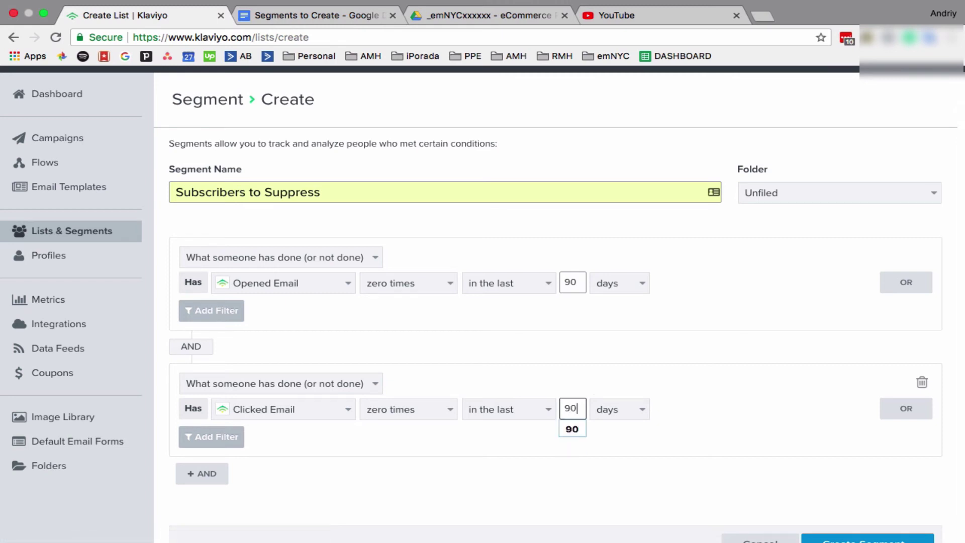
{"action": "scroll", "coordinate": [560, 417], "scroll_direction": "down", "scroll_amount": 2}
- Add a third condition requiring Placed Order zero times over all time
{"action": "left_click", "coordinate": [252, 29]}
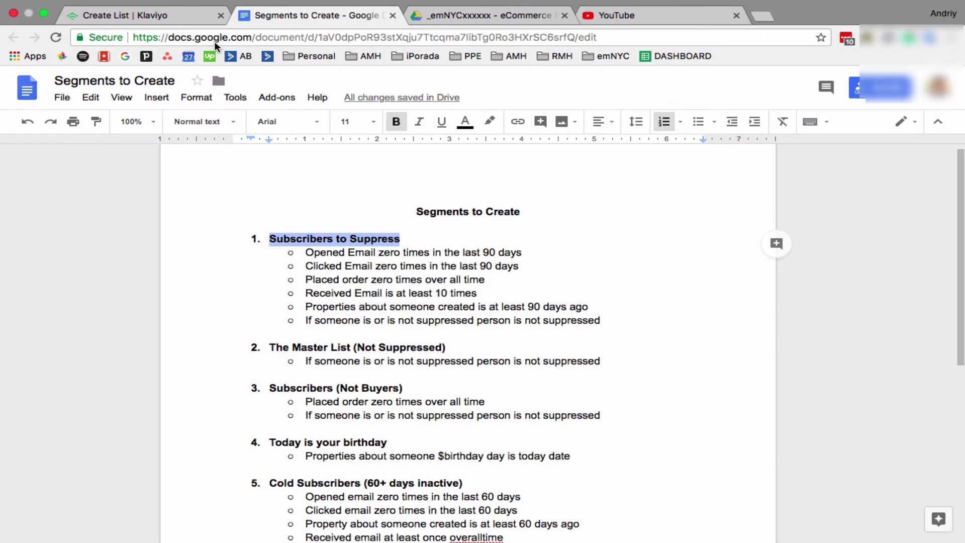
{"action": "left_click", "coordinate": [151, 15]}
{"action": "left_click", "coordinate": [216, 441]}
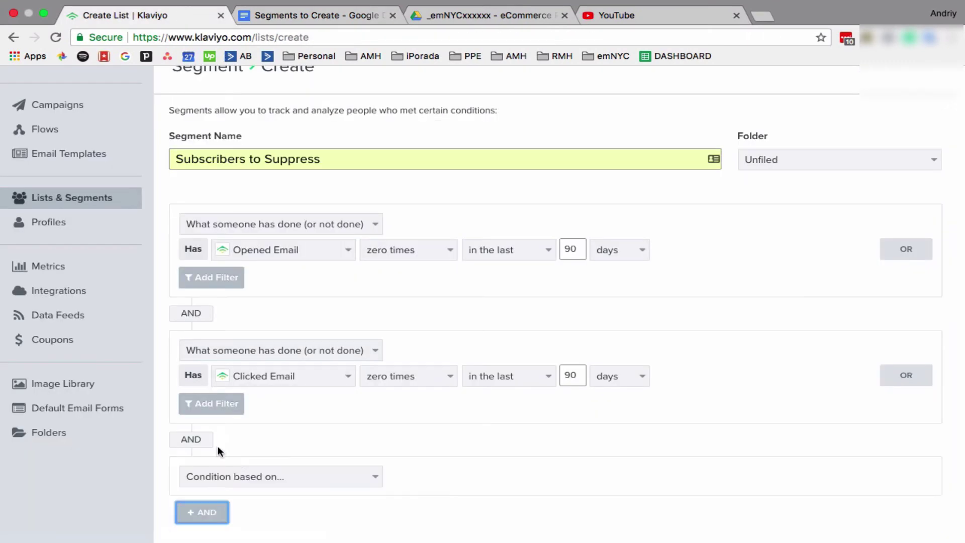
{"action": "left_click", "coordinate": [241, 470]}
{"action": "scroll", "coordinate": [241, 470], "scroll_direction": "down", "scroll_amount": 3}
{"action": "left_click", "coordinate": [267, 425]}
{"action": "left_click", "coordinate": [272, 431]}
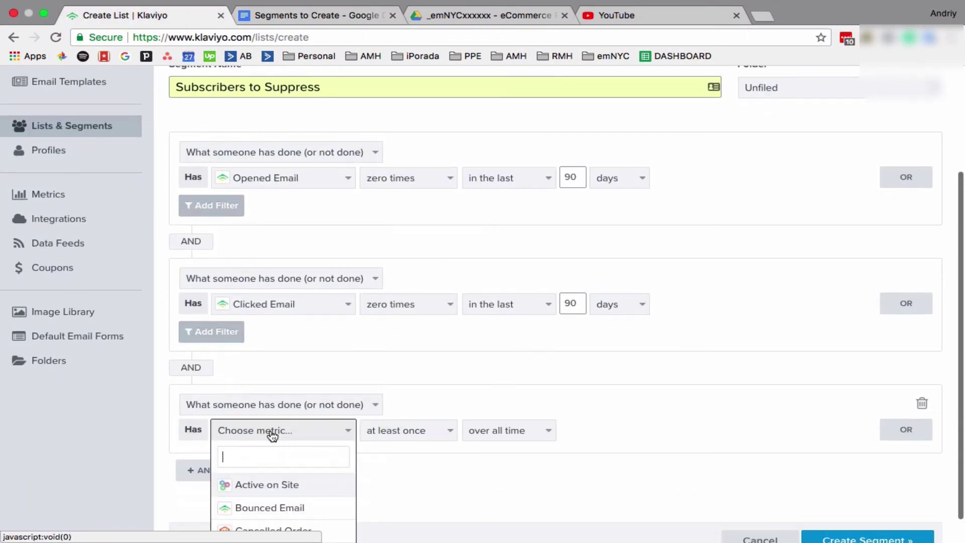
{"action": "type", "text": "place"}
{"action": "left_click", "coordinate": [279, 483]}
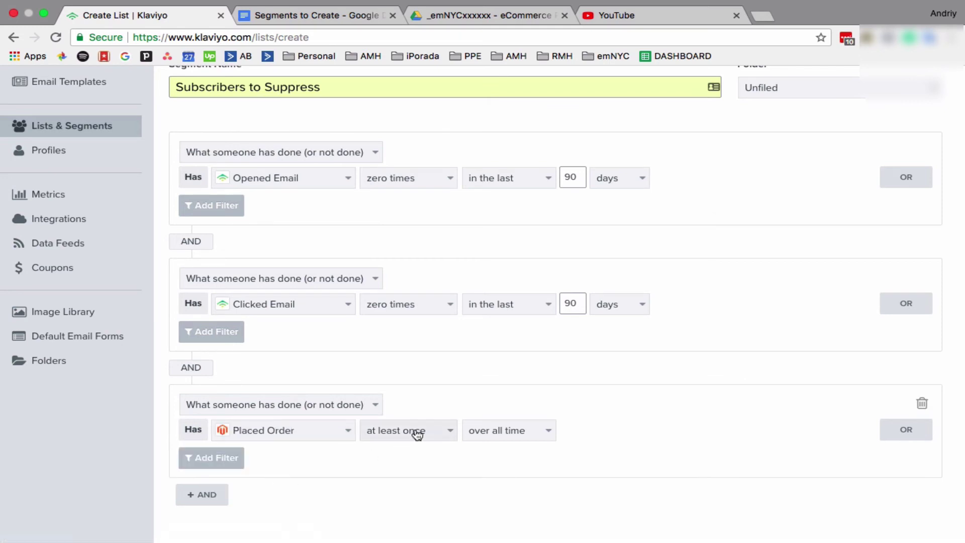
{"action": "left_click", "coordinate": [417, 433]}
{"action": "left_click", "coordinate": [410, 467]}
{"action": "left_click", "coordinate": [546, 433]}
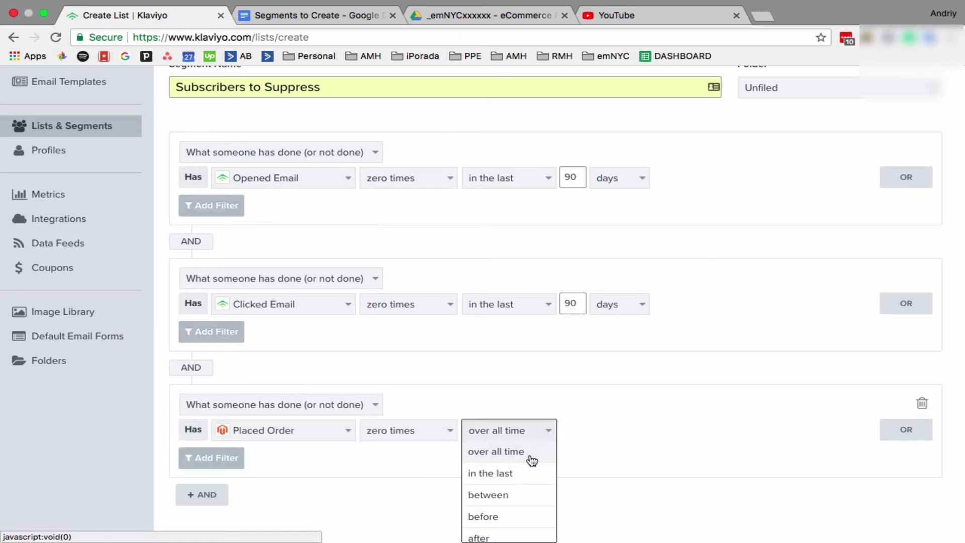
{"action": "left_click", "coordinate": [527, 454]}
- Add another AND block and highlight the 'Received Email is at least 10 times' line in the doc
{"action": "left_click", "coordinate": [202, 494]}
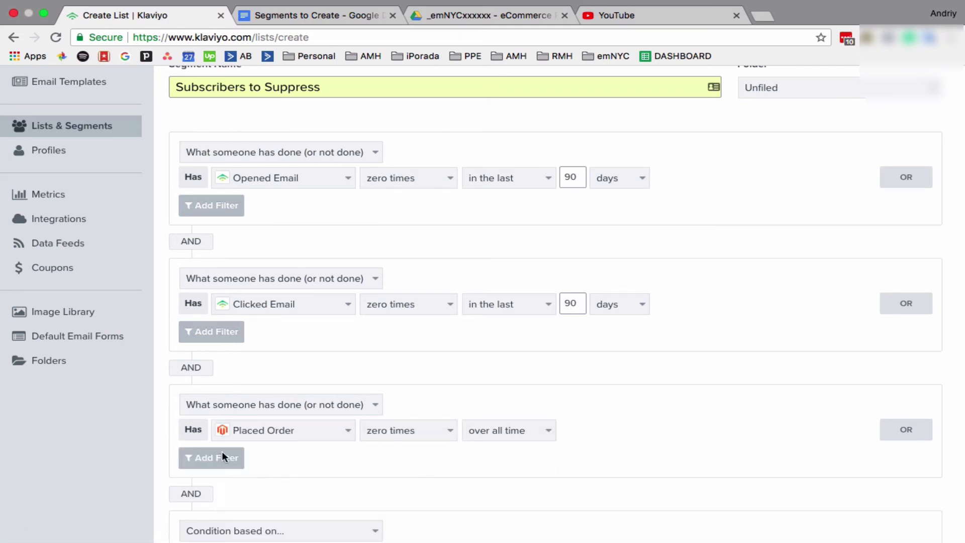
{"action": "left_click", "coordinate": [388, 20]}
{"action": "scroll", "coordinate": [337, 304], "scroll_direction": "down", "scroll_amount": 1}
{"action": "left_click", "coordinate": [323, 269]}
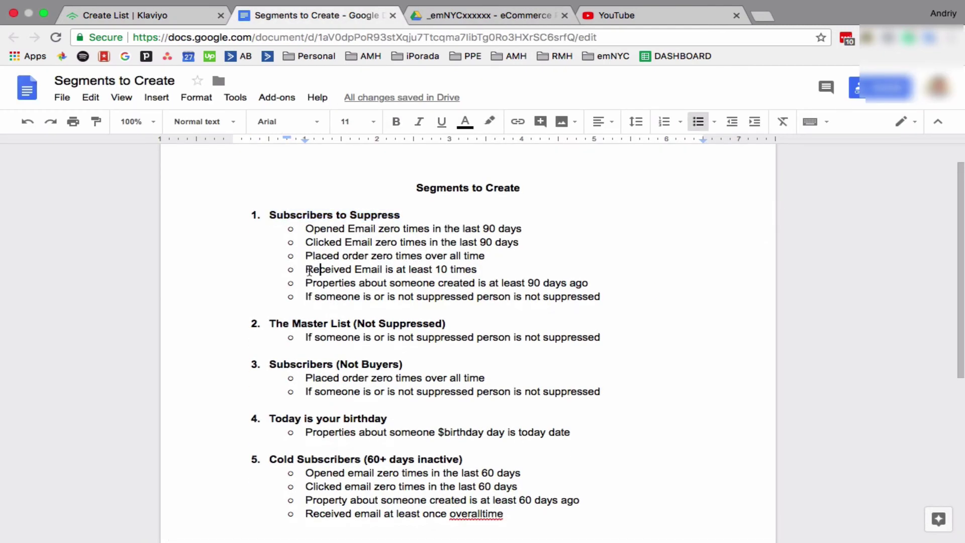
{"action": "left_click_drag", "start_coordinate": [307, 269], "coordinate": [470, 271]}
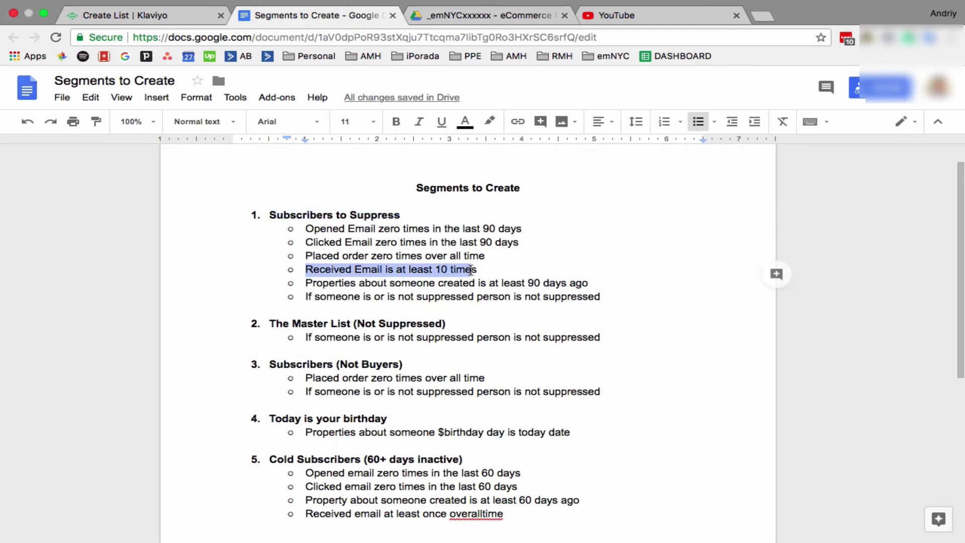
- Set the new condition to Received Email at least 10 times over all time
{"action": "left_click", "coordinate": [150, 16]}
{"action": "scroll", "coordinate": [226, 382], "scroll_direction": "down", "scroll_amount": 2}
{"action": "left_click", "coordinate": [221, 468]}
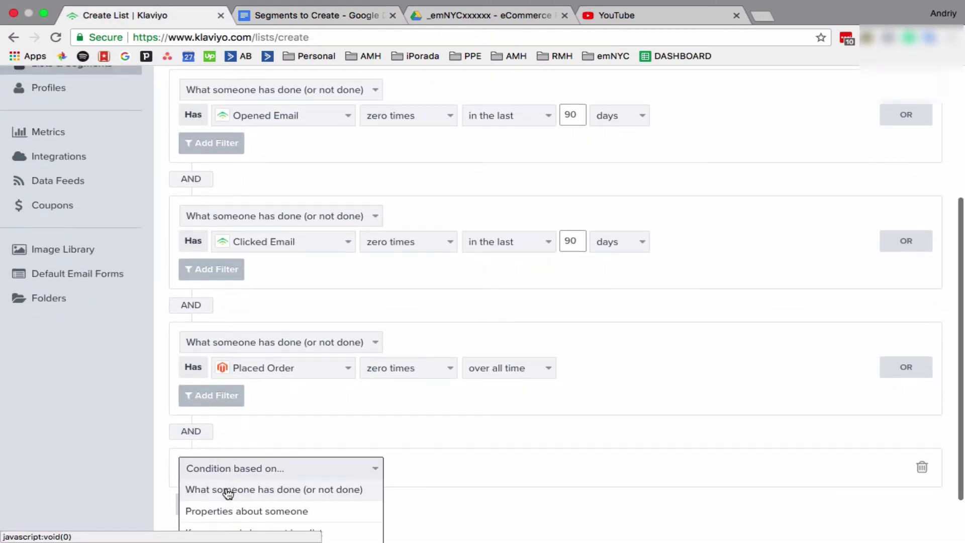
{"action": "left_click", "coordinate": [226, 488]}
{"action": "scroll", "coordinate": [227, 480], "scroll_direction": "down", "scroll_amount": 1}
{"action": "left_click", "coordinate": [247, 467]}
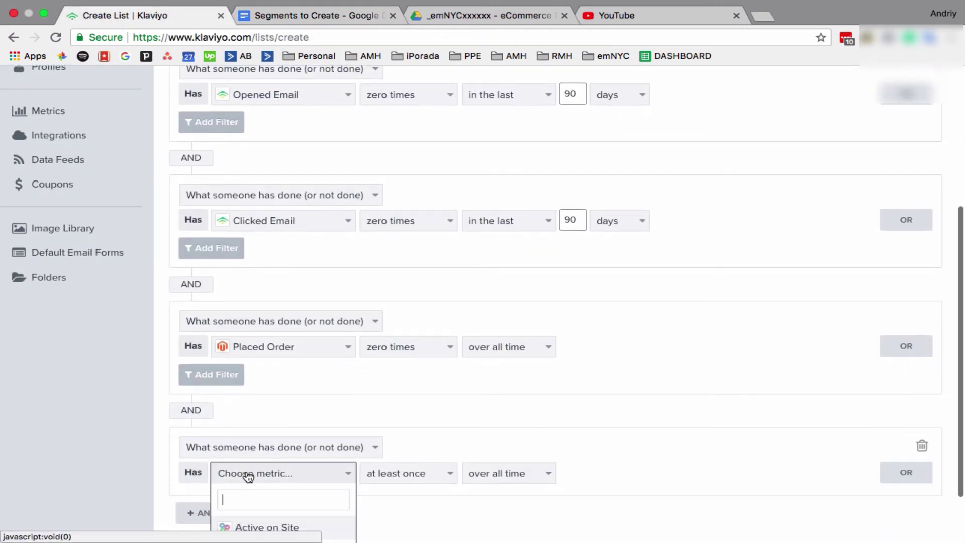
{"action": "type", "text": "rece"}
{"action": "left_click", "coordinate": [251, 527]}
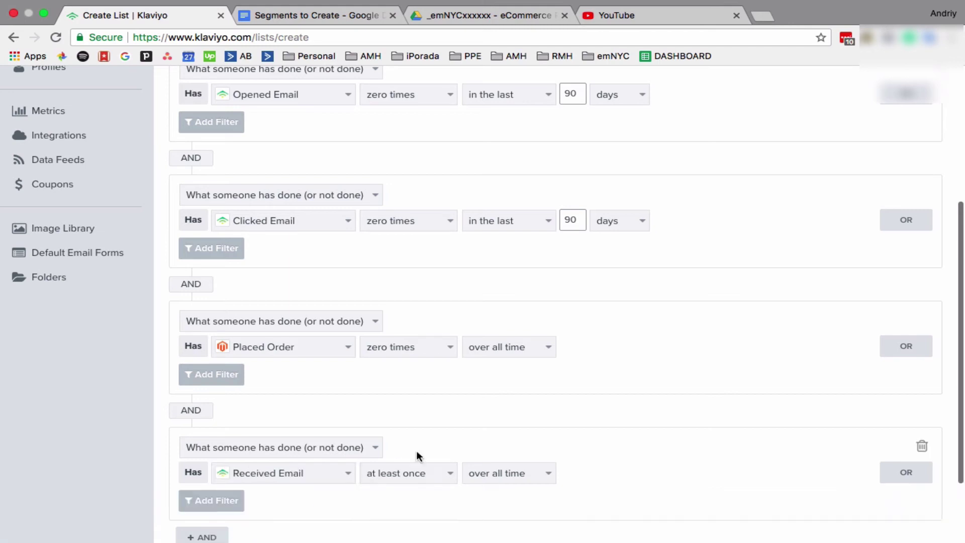
{"action": "left_click", "coordinate": [416, 472]}
{"action": "scroll", "coordinate": [416, 478], "scroll_direction": "down", "scroll_amount": 2}
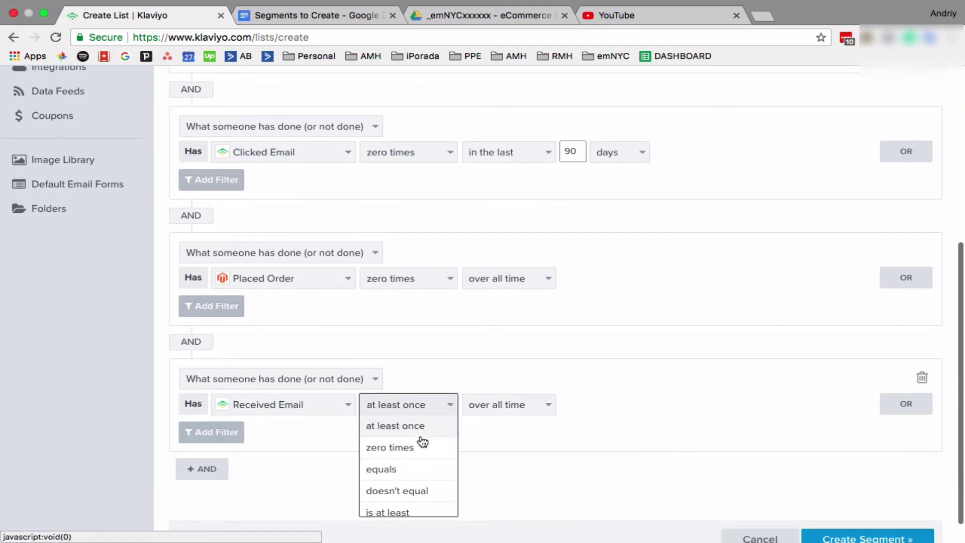
{"action": "scroll", "coordinate": [421, 466], "scroll_direction": "down", "scroll_amount": 2}
{"action": "left_click", "coordinate": [423, 484]}
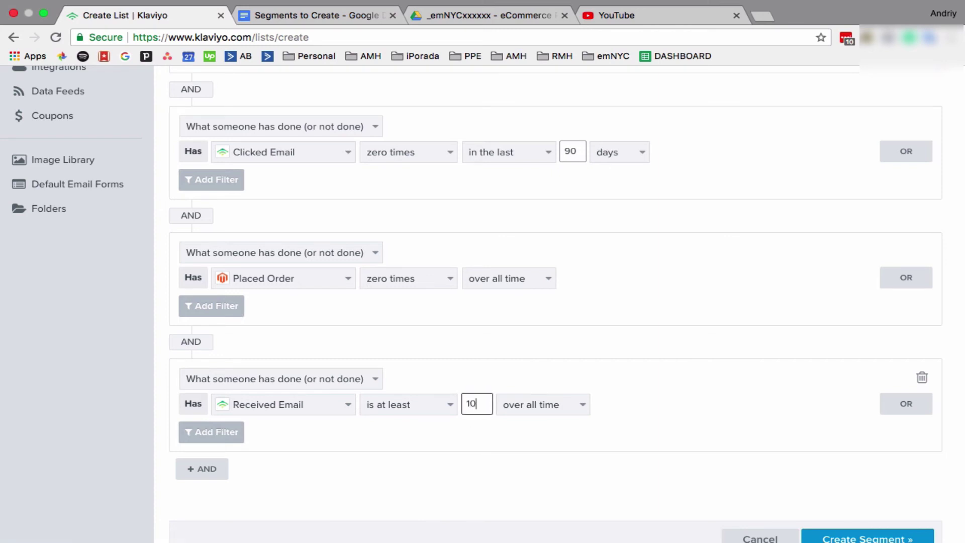
{"action": "scroll", "coordinate": [550, 376], "scroll_direction": "down", "scroll_amount": 1}
- Add another empty AND condition block and clear the doc's Received Email highlight
{"action": "left_click", "coordinate": [185, 445]}
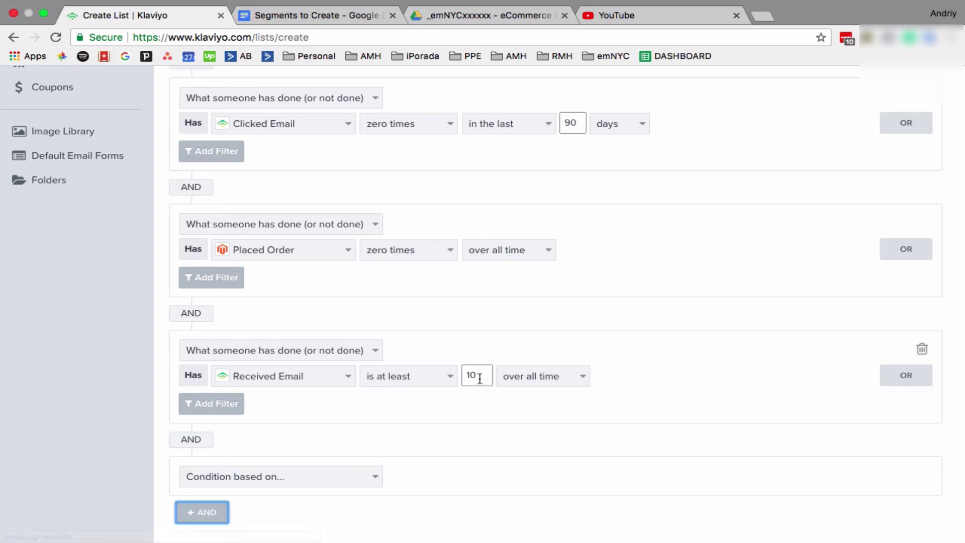
{"action": "left_click", "coordinate": [324, 20]}
{"action": "left_click", "coordinate": [366, 322]}
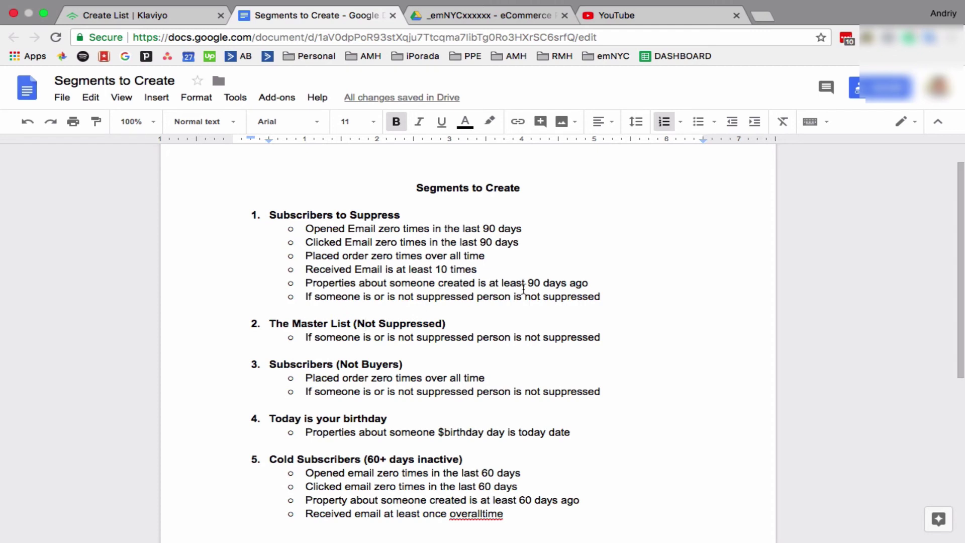
- Add a new condition based on the Created profile property
{"action": "left_click", "coordinate": [135, 18]}
{"action": "scroll", "coordinate": [291, 359], "scroll_direction": "down", "scroll_amount": 3}
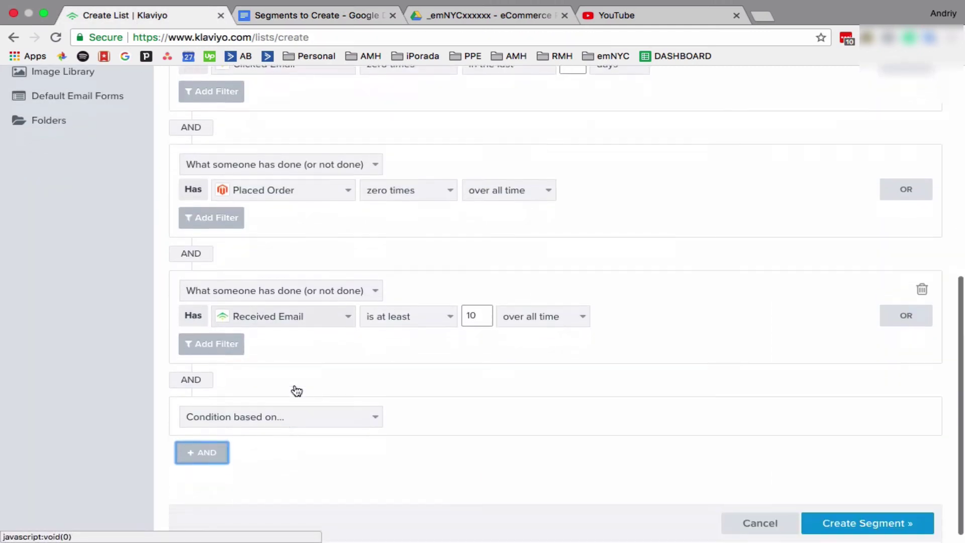
{"action": "left_click", "coordinate": [295, 413]}
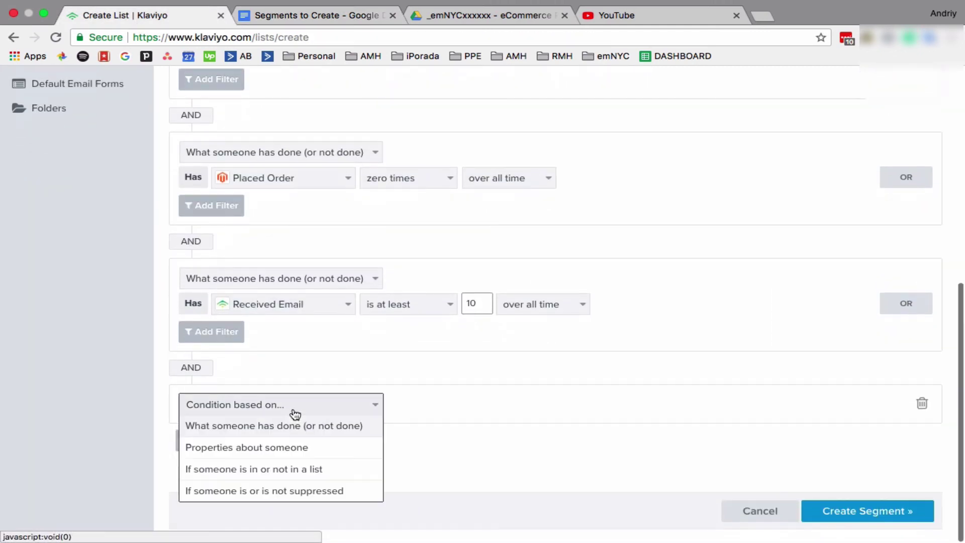
{"action": "left_click", "coordinate": [262, 449]}
{"action": "left_click", "coordinate": [263, 435]}
{"action": "type", "text": "cre"}
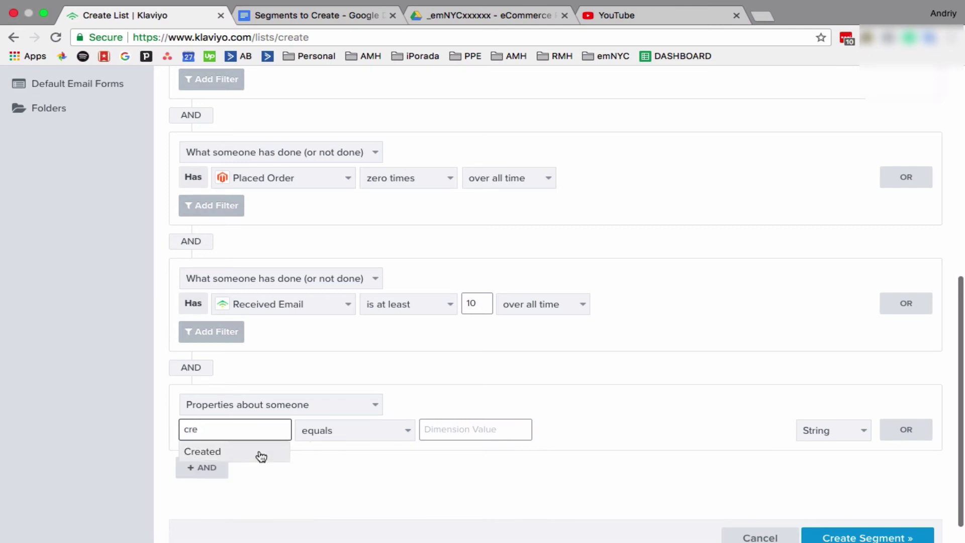
{"action": "left_click", "coordinate": [258, 452]}
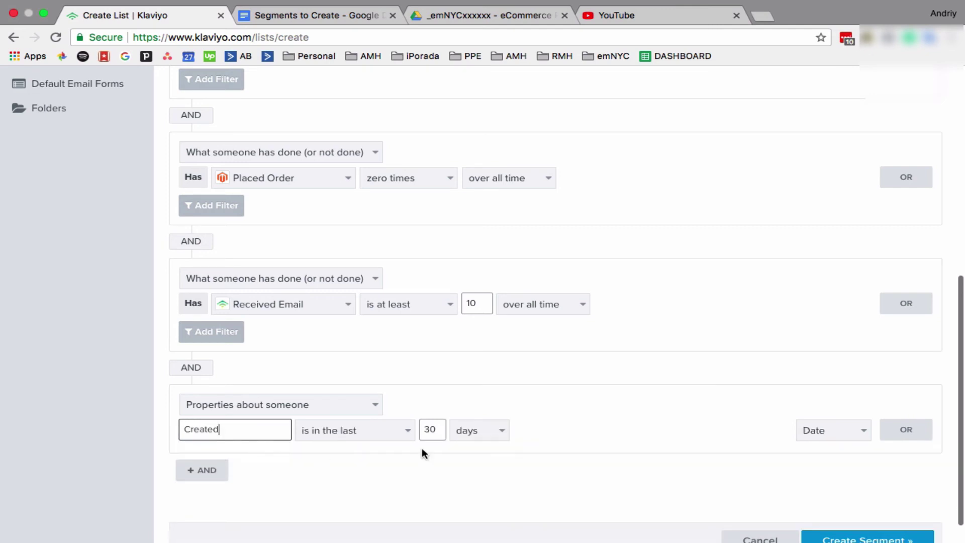
- Require Created to be at least 90 days ago
{"action": "left_click", "coordinate": [378, 430]}
{"action": "left_click", "coordinate": [370, 469]}
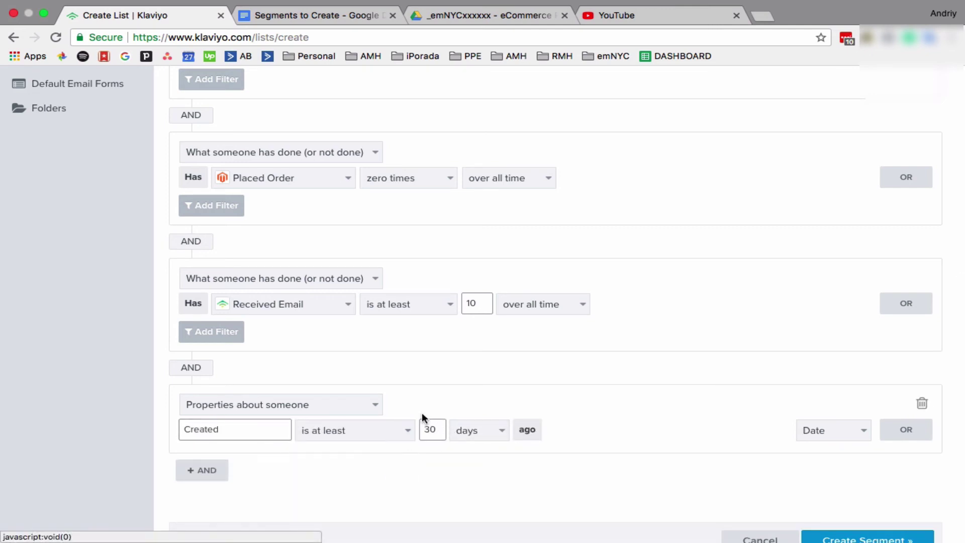
{"action": "left_click_drag", "start_coordinate": [430, 430], "coordinate": [411, 433]}
{"action": "type", "text": "90"}
{"action": "left_click", "coordinate": [488, 372]}
- Check the Segments to Create document for the next condition, then return to the segment form
{"action": "scroll", "coordinate": [475, 400], "scroll_direction": "down", "scroll_amount": 1}
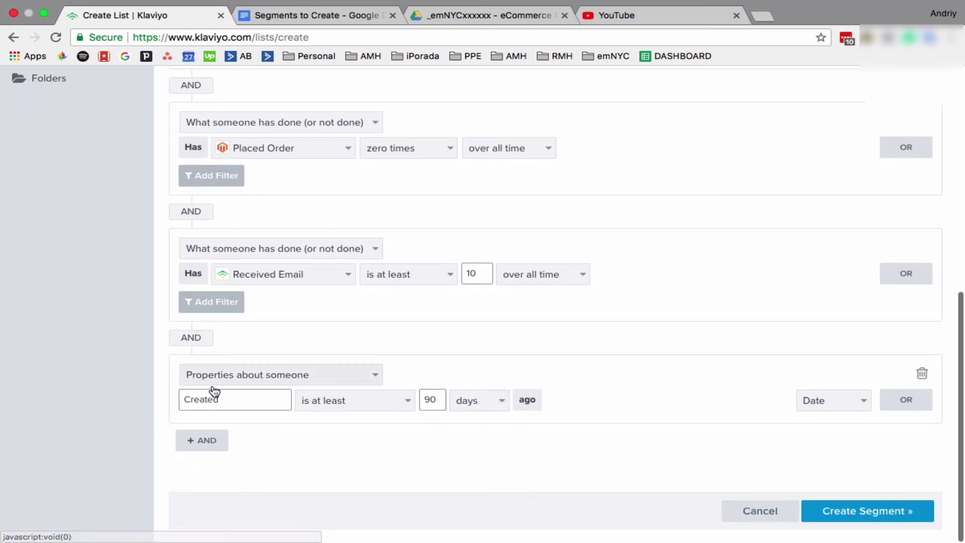
{"action": "left_click", "coordinate": [271, 16]}
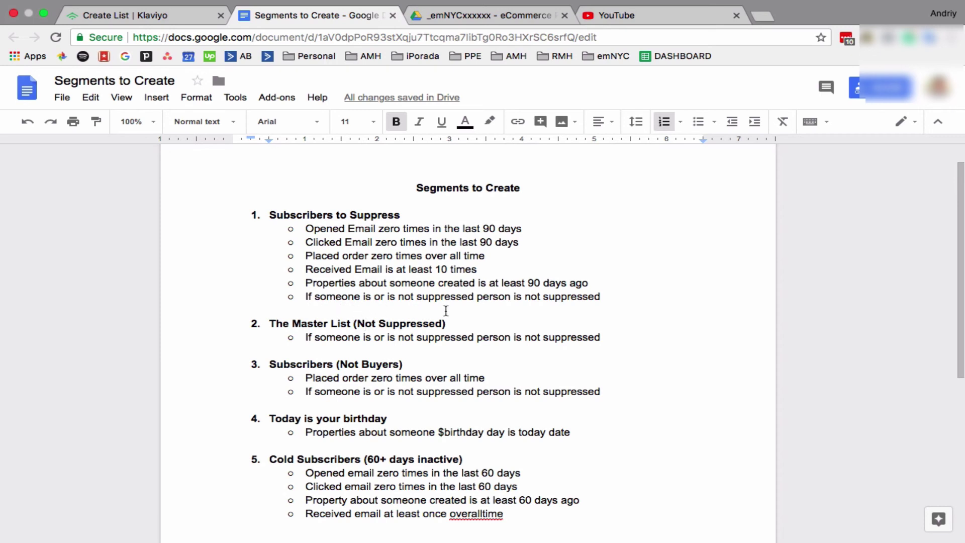
{"action": "left_click", "coordinate": [194, 16]}
{"action": "left_click", "coordinate": [204, 442]}
{"action": "left_click", "coordinate": [247, 408]}
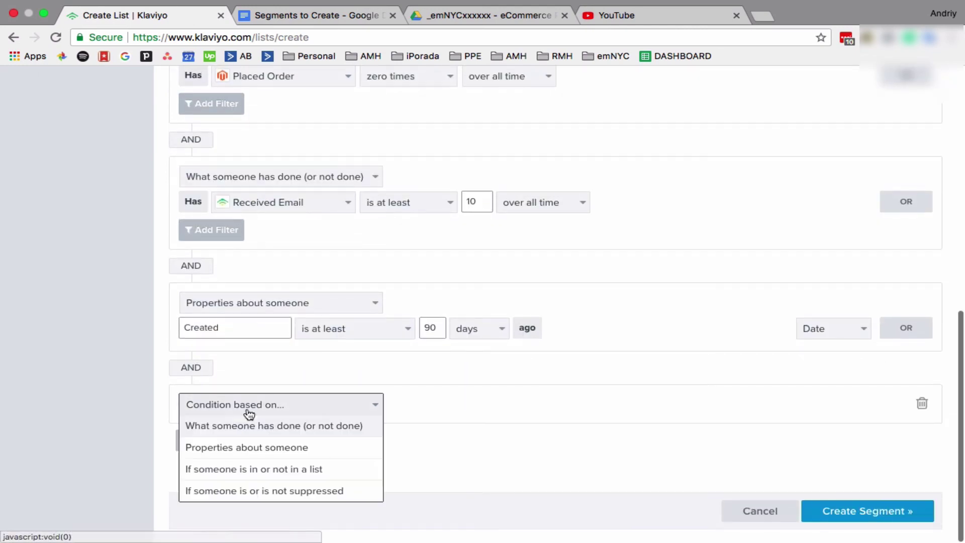
{"action": "left_click", "coordinate": [249, 470]}
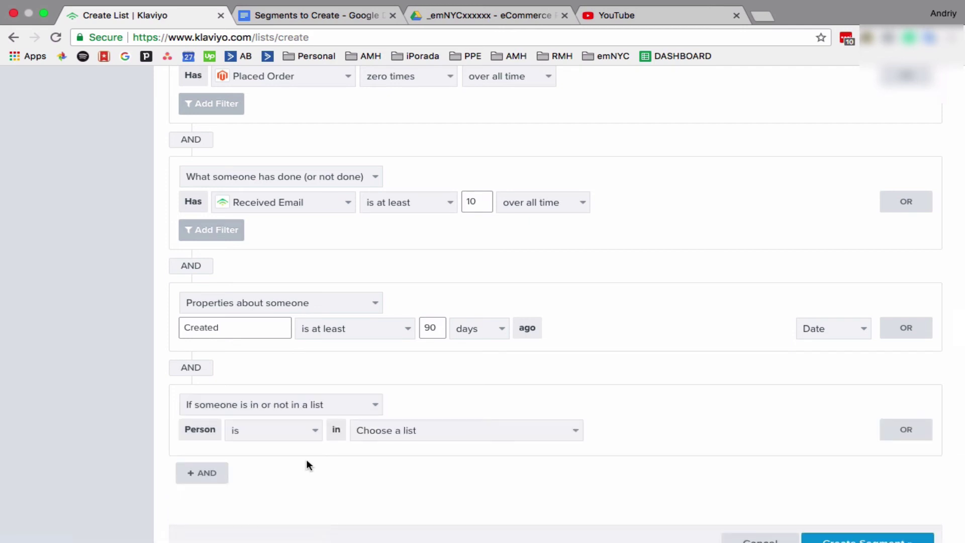
{"action": "left_click", "coordinate": [295, 432]}
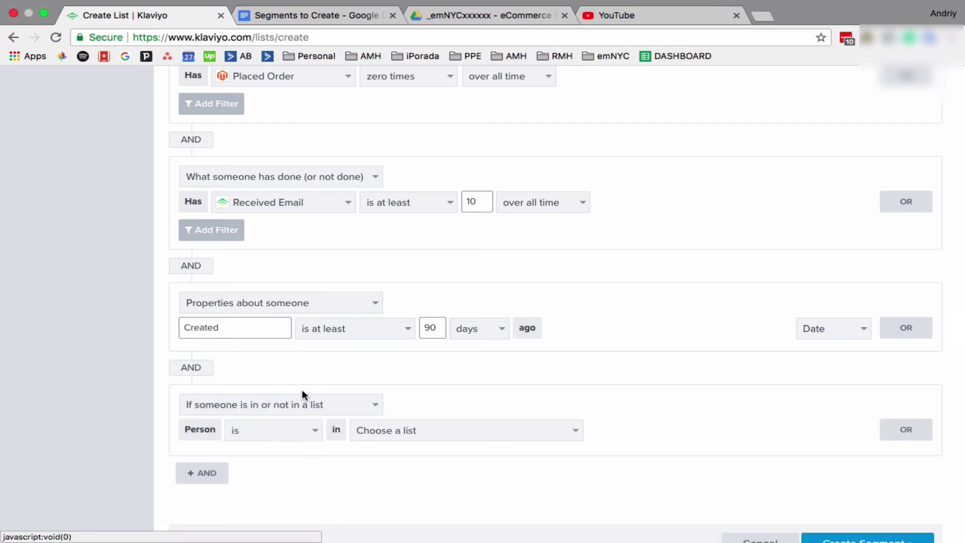
{"action": "left_click", "coordinate": [302, 404]}
{"action": "left_click", "coordinate": [266, 488]}
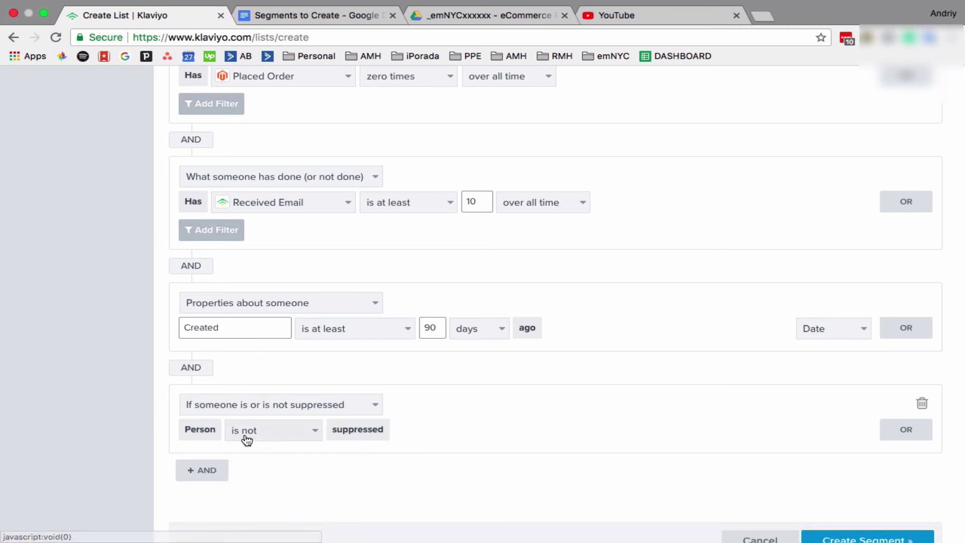
{"action": "scroll", "coordinate": [662, 491], "scroll_direction": "down", "scroll_amount": 2}
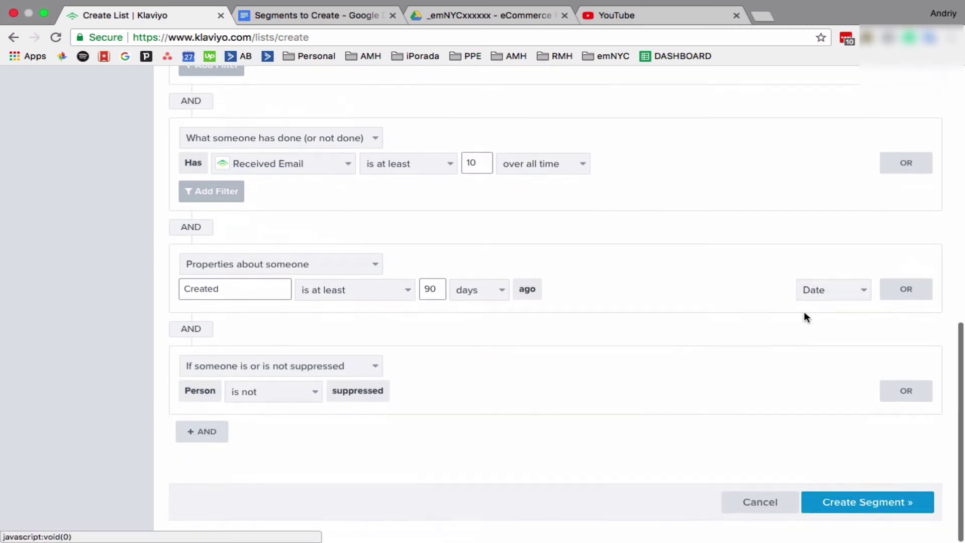
{"action": "scroll", "coordinate": [803, 312], "scroll_direction": "up", "scroll_amount": 15}
{"action": "scroll", "coordinate": [803, 314], "scroll_direction": "down", "scroll_amount": 4}
{"action": "scroll", "coordinate": [804, 314], "scroll_direction": "up", "scroll_amount": 1}
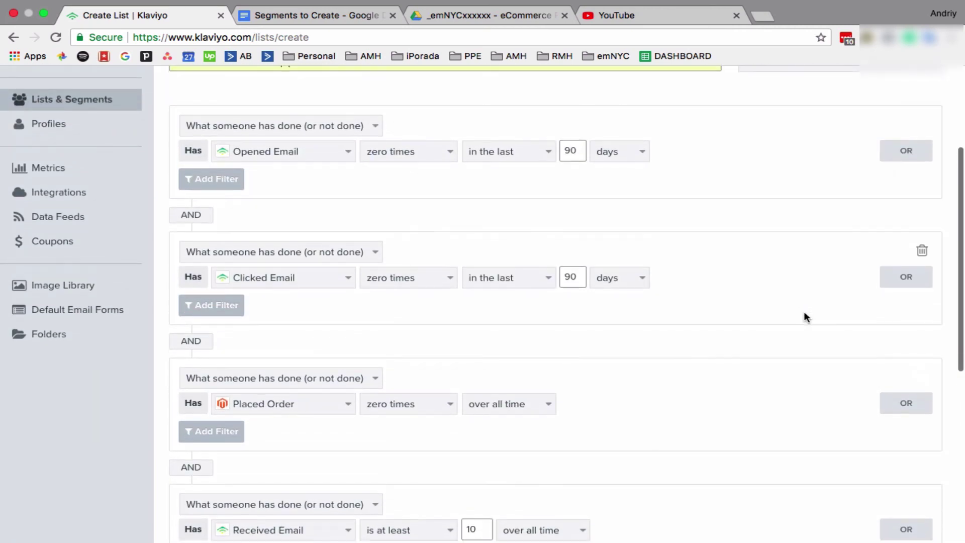
{"action": "scroll", "coordinate": [804, 313], "scroll_direction": "down", "scroll_amount": 3}
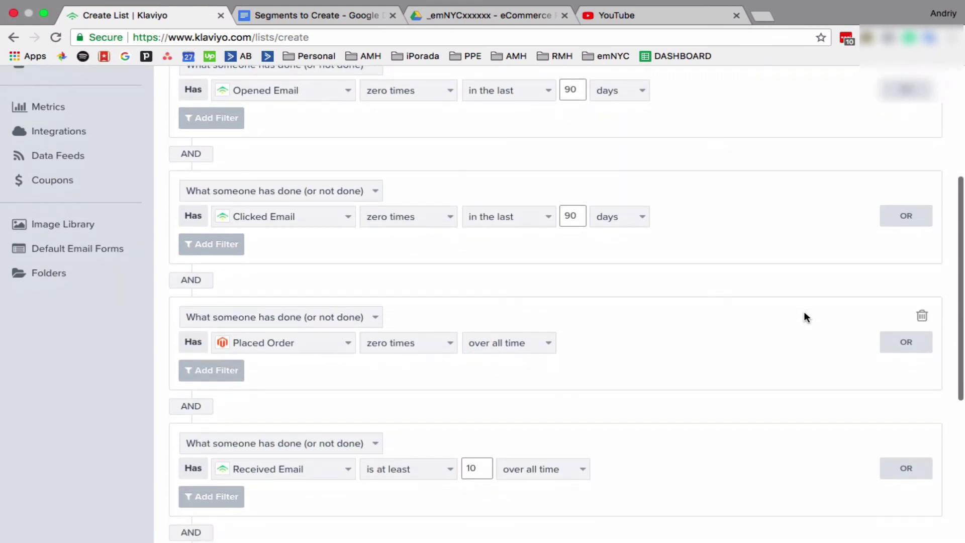
{"action": "scroll", "coordinate": [804, 313], "scroll_direction": "down", "scroll_amount": 3}
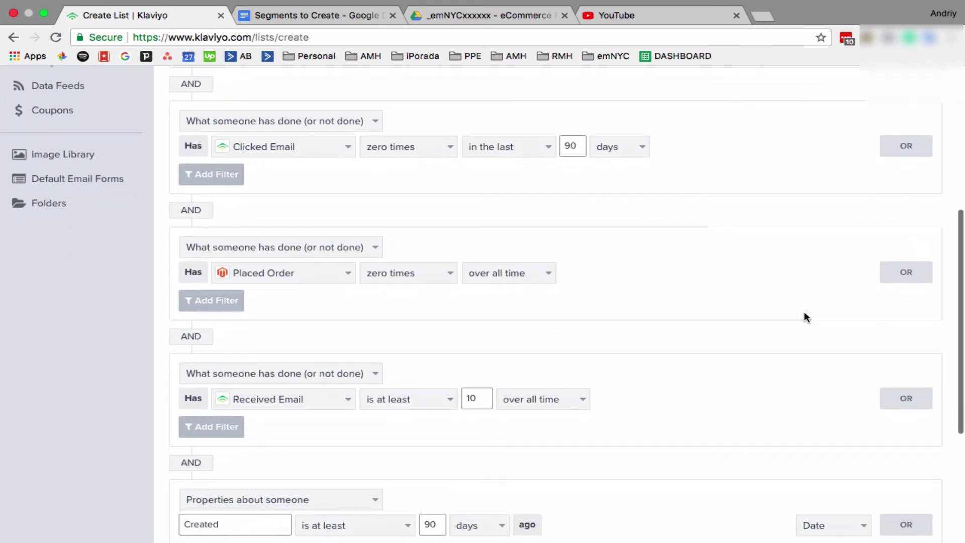
{"action": "scroll", "coordinate": [803, 317], "scroll_direction": "down", "scroll_amount": 3}
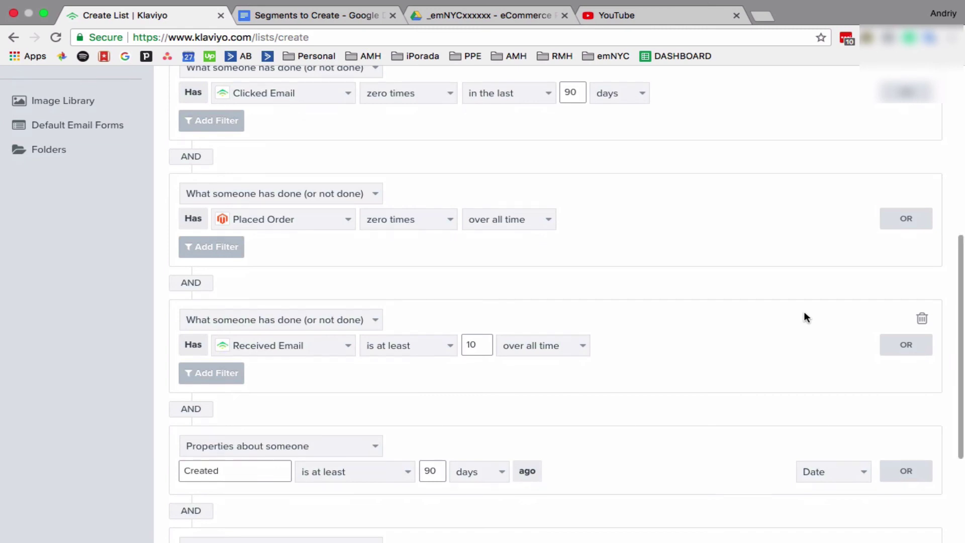
{"action": "scroll", "coordinate": [804, 316], "scroll_direction": "down", "scroll_amount": 1}
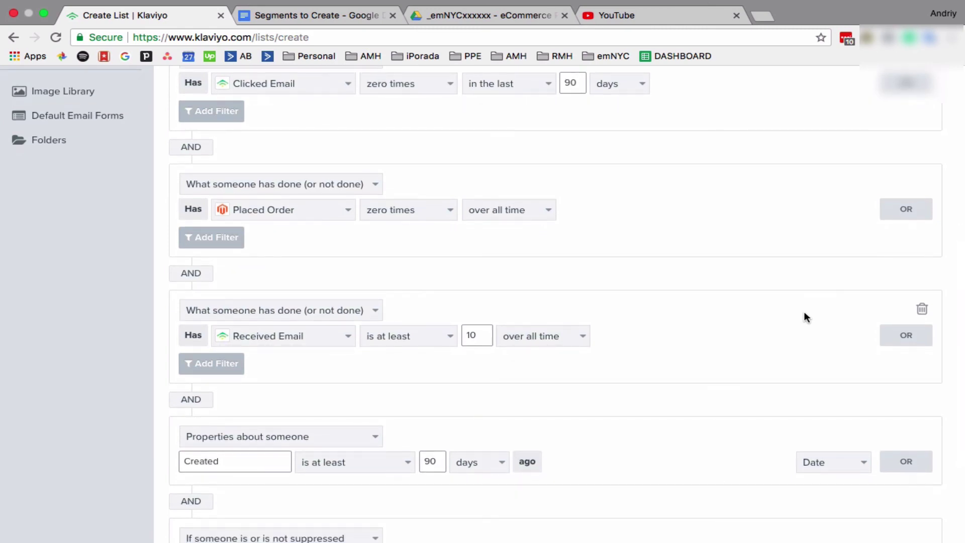
{"action": "scroll", "coordinate": [804, 313], "scroll_direction": "down", "scroll_amount": 5}
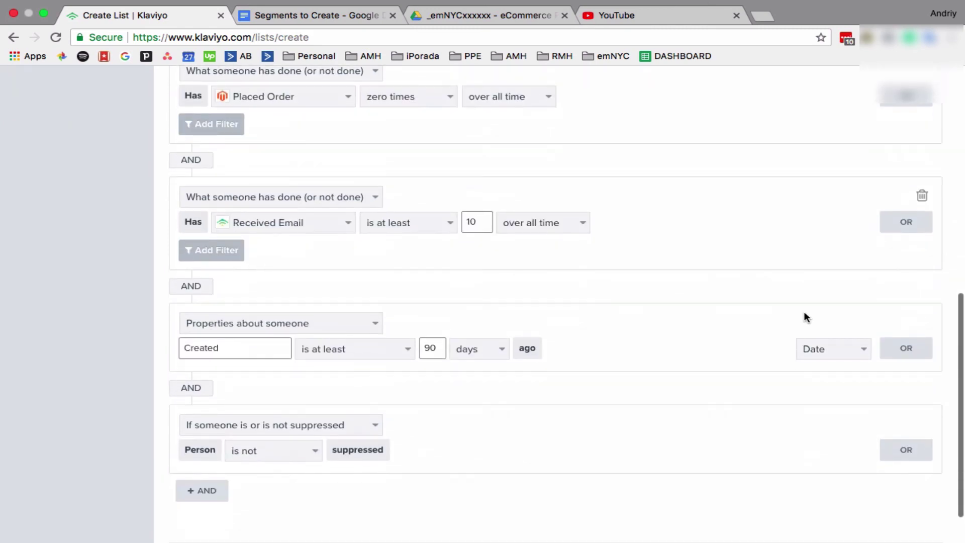
{"action": "scroll", "coordinate": [803, 314], "scroll_direction": "down", "scroll_amount": 2}
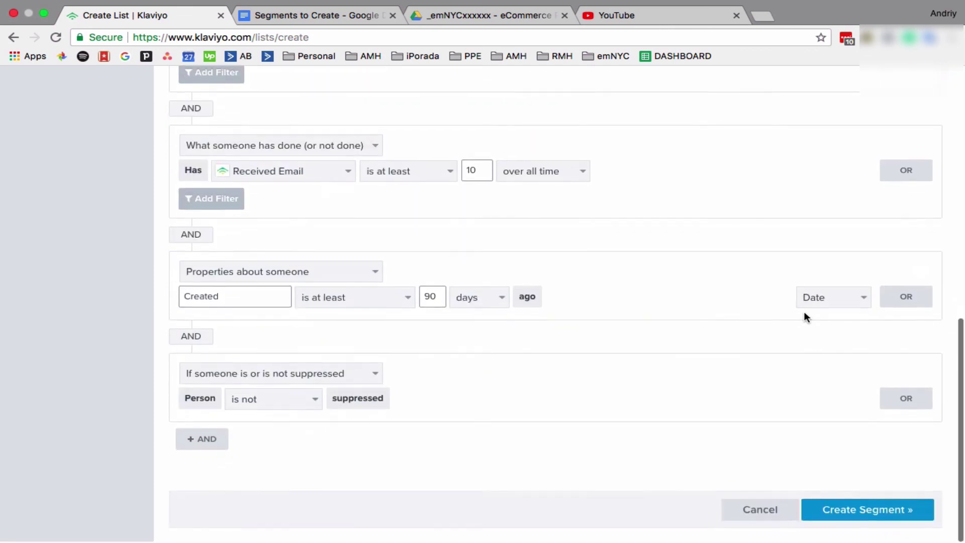
- Save the Subscribers to Suppress segment and review its 2,357-member list
{"action": "left_click", "coordinate": [865, 511]}
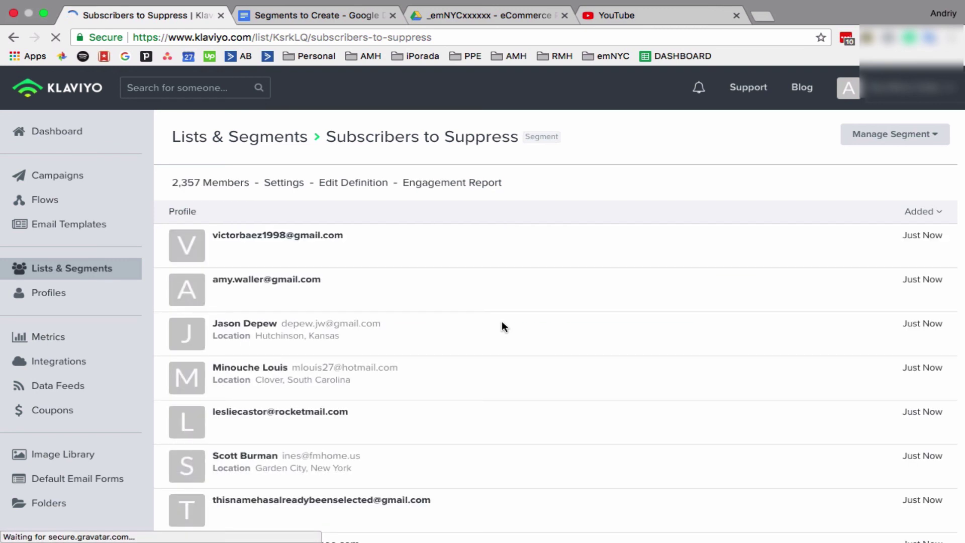
{"action": "scroll", "coordinate": [215, 227], "scroll_direction": "down", "scroll_amount": 1}
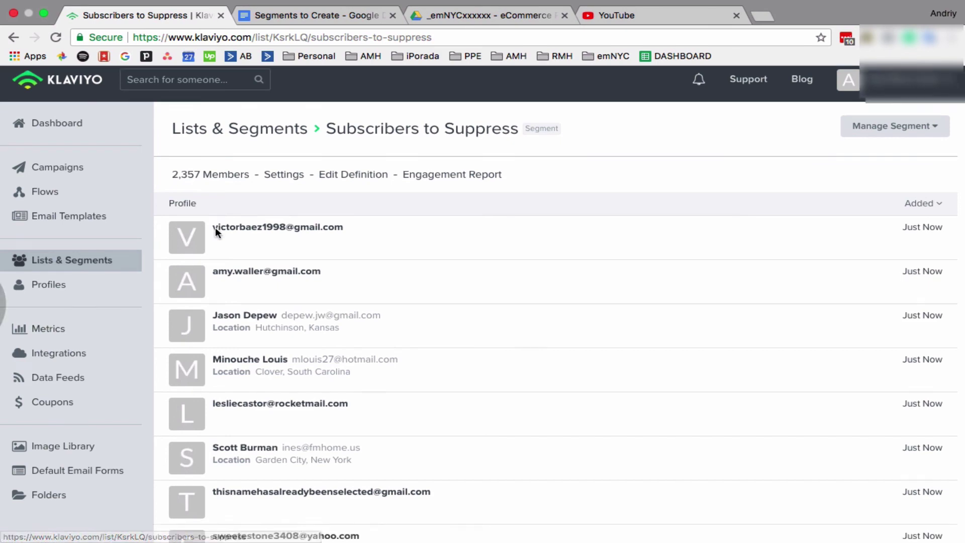
{"action": "scroll", "coordinate": [215, 227], "scroll_direction": "up", "scroll_amount": 1}
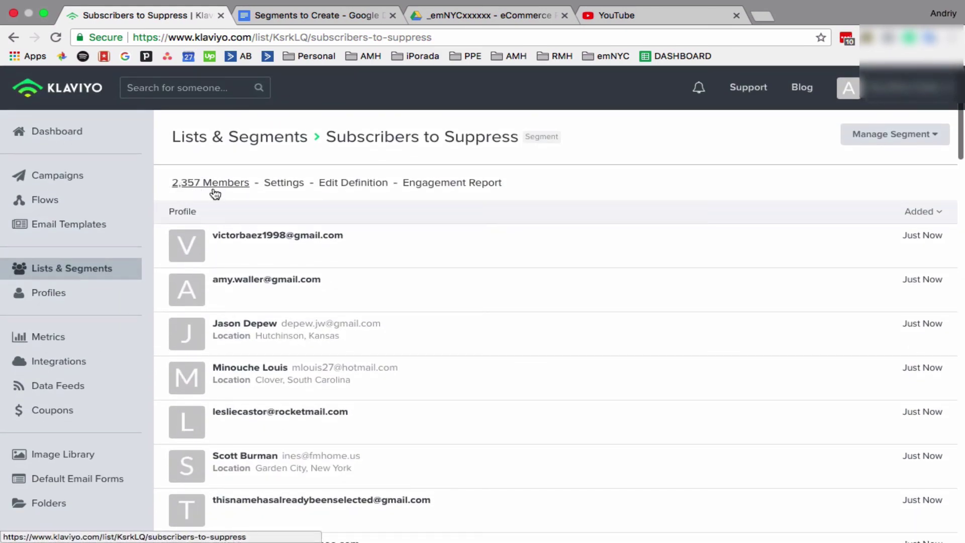
{"action": "scroll", "coordinate": [214, 225], "scroll_direction": "down", "scroll_amount": 5}
{"action": "scroll", "coordinate": [234, 198], "scroll_direction": "up", "scroll_amount": 5}
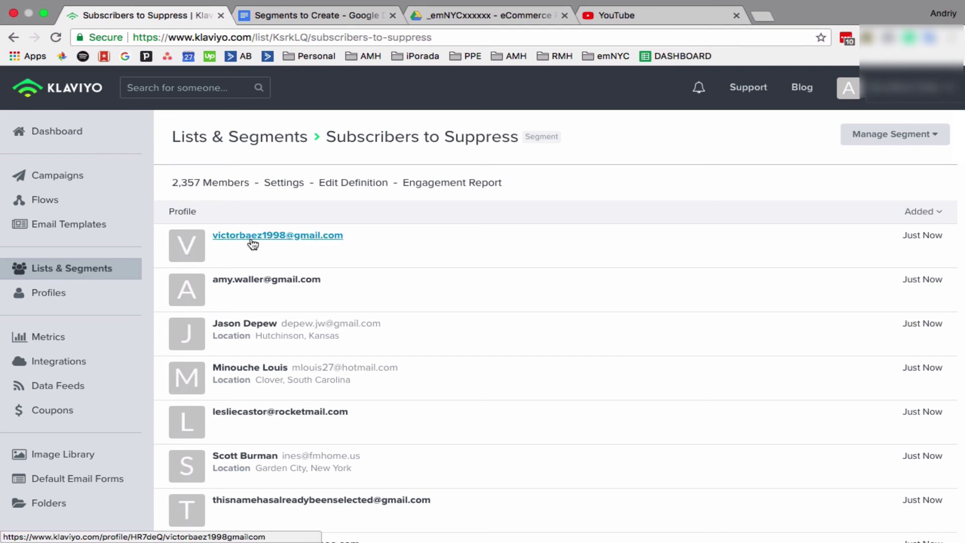
{"action": "left_click", "coordinate": [238, 282]}
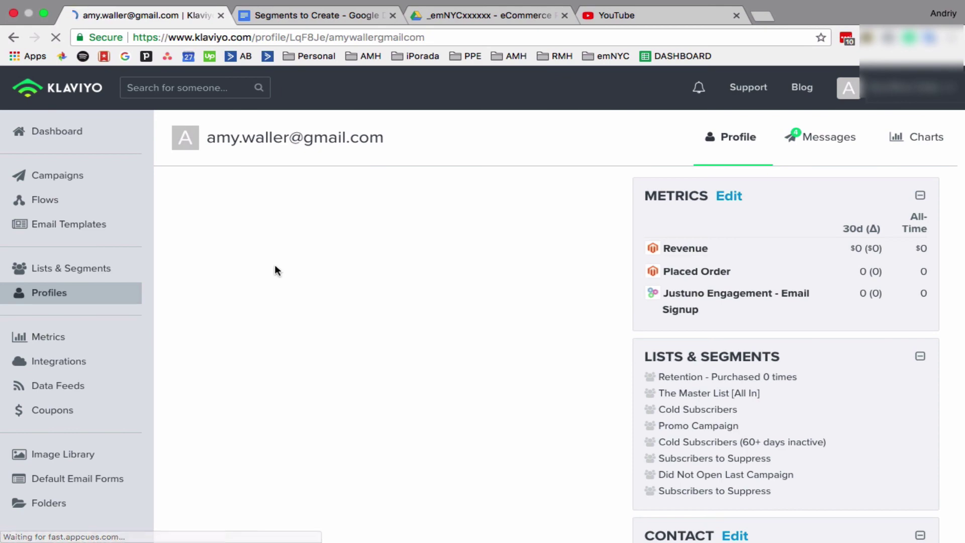
{"action": "scroll", "coordinate": [275, 269], "scroll_direction": "down", "scroll_amount": 2}
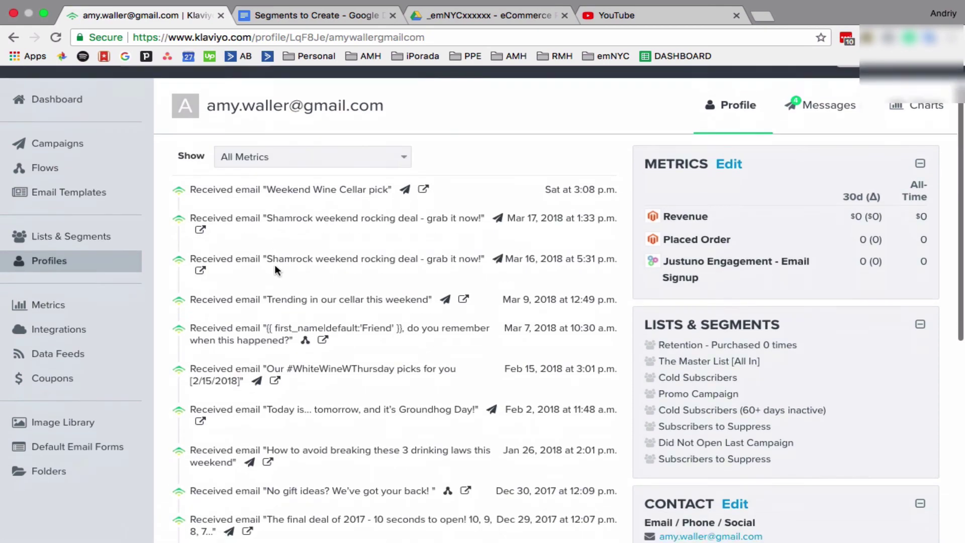
{"action": "scroll", "coordinate": [274, 270], "scroll_direction": "down", "scroll_amount": 15}
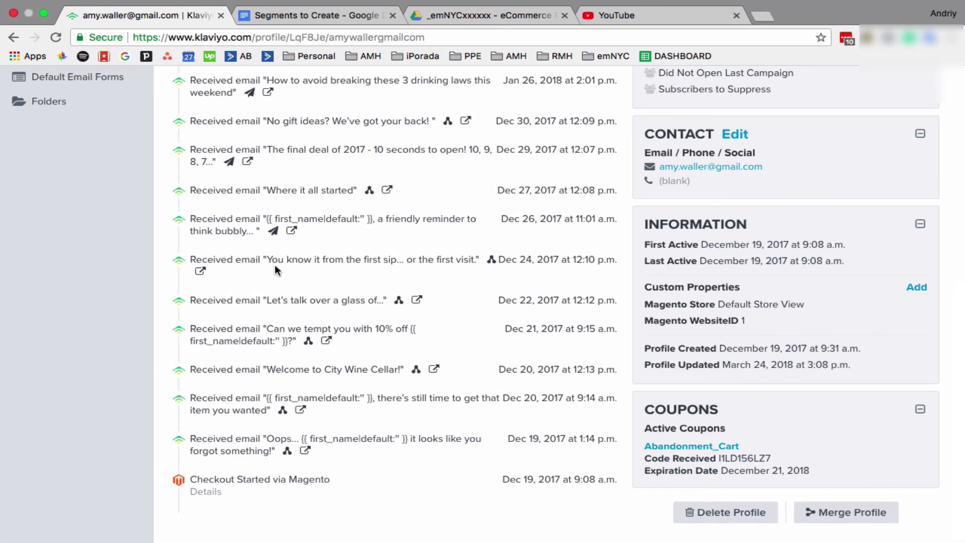
{"action": "scroll", "coordinate": [275, 264], "scroll_direction": "up", "scroll_amount": 9}
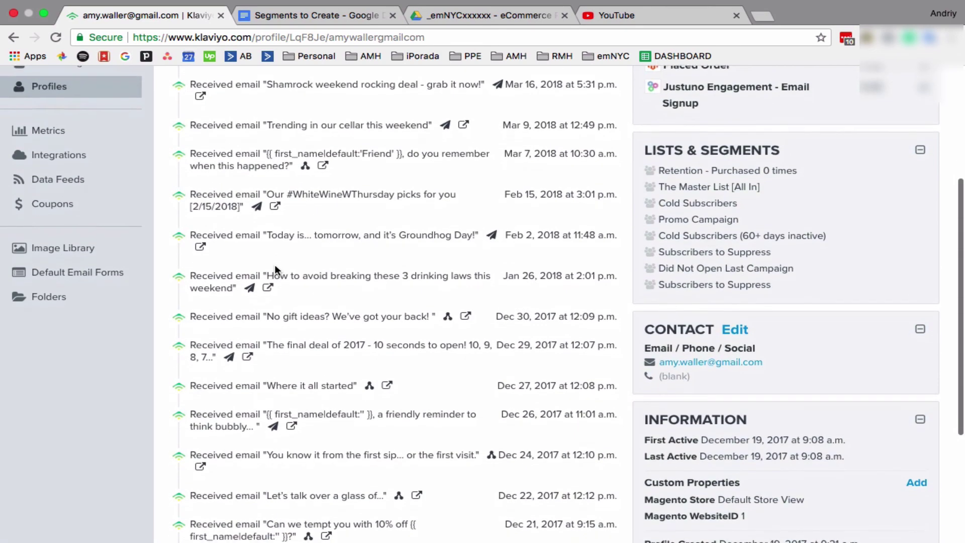
{"action": "scroll", "coordinate": [275, 264], "scroll_direction": "up", "scroll_amount": 7}
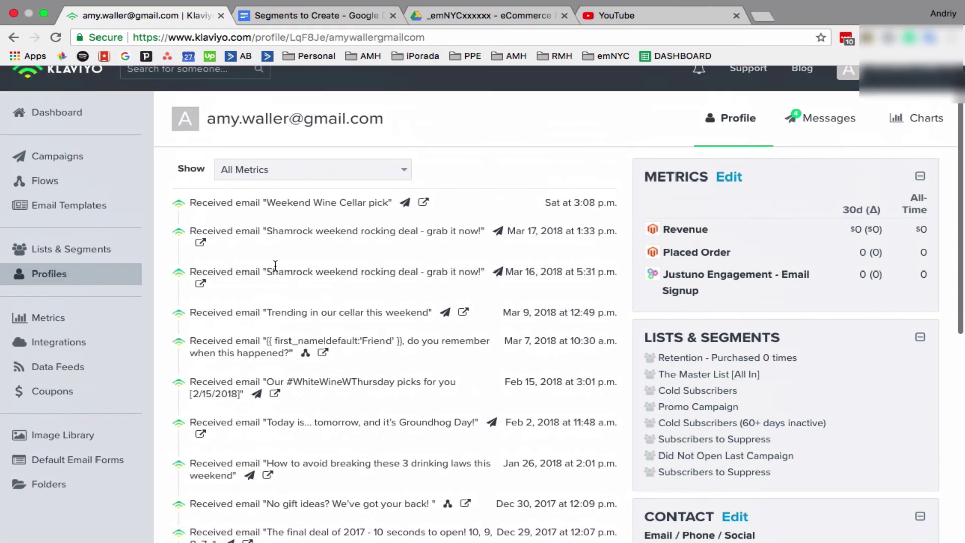
{"action": "scroll", "coordinate": [276, 265], "scroll_direction": "down", "scroll_amount": 16}
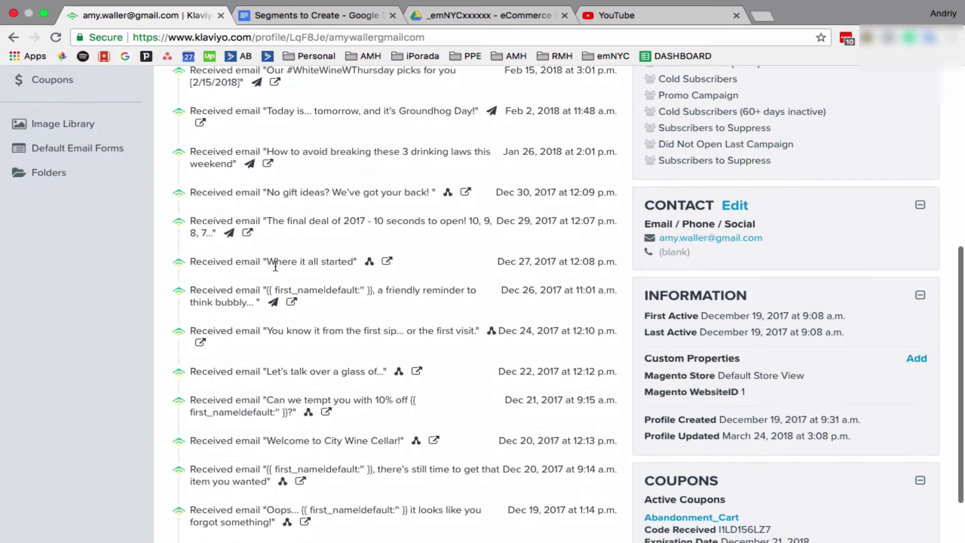
{"action": "scroll", "coordinate": [274, 265], "scroll_direction": "up", "scroll_amount": 16}
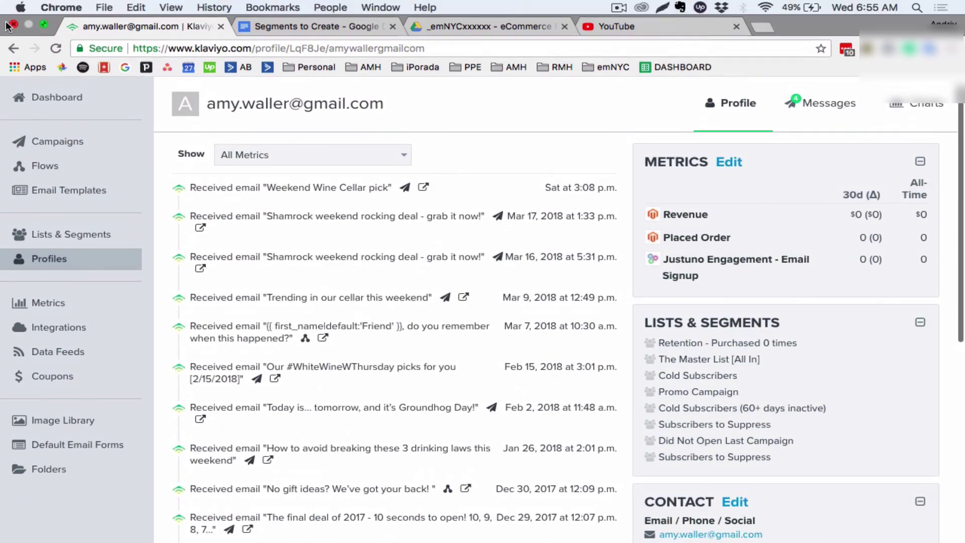
{"action": "left_click", "coordinate": [12, 53]}
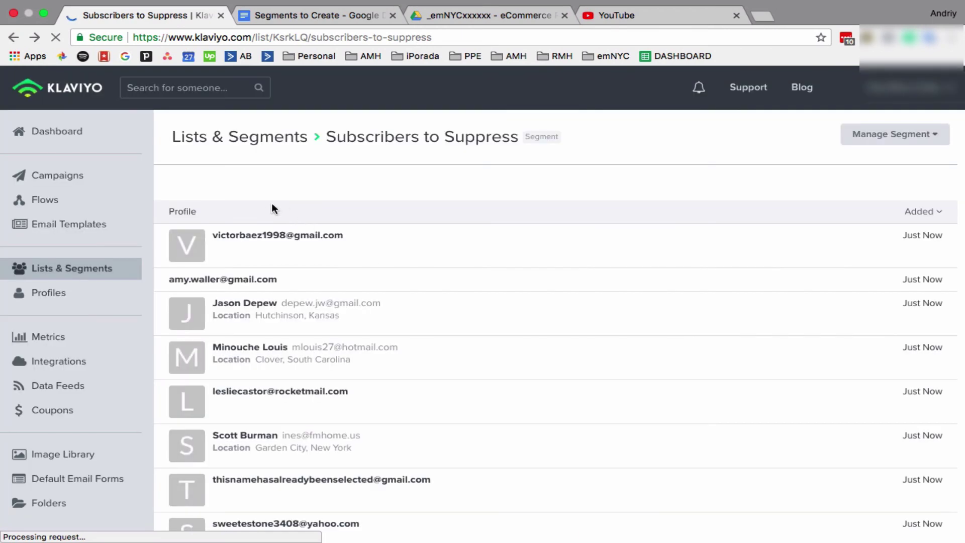
{"action": "scroll", "coordinate": [285, 265], "scroll_direction": "down", "scroll_amount": 5}
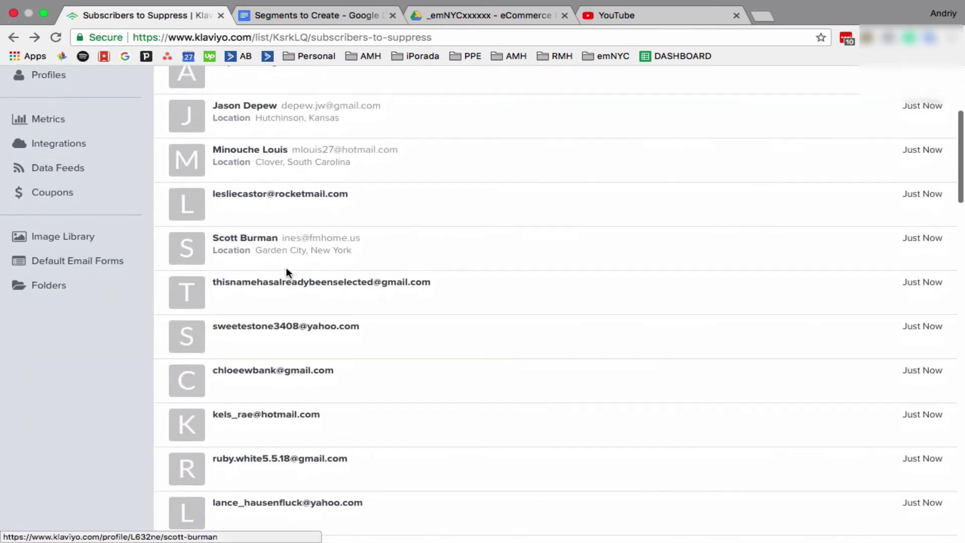
{"action": "scroll", "coordinate": [286, 269], "scroll_direction": "up", "scroll_amount": 5}
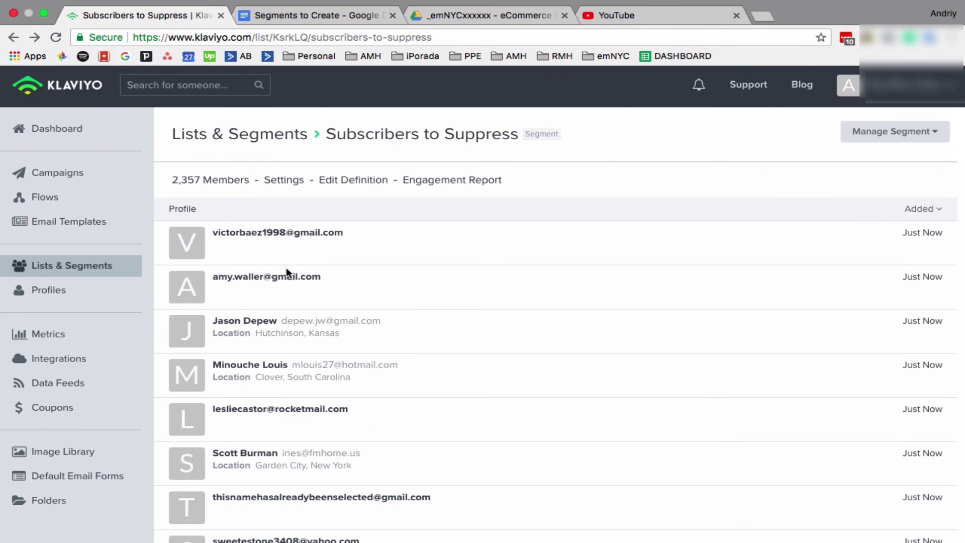
{"action": "scroll", "coordinate": [286, 272], "scroll_direction": "up", "scroll_amount": 1}
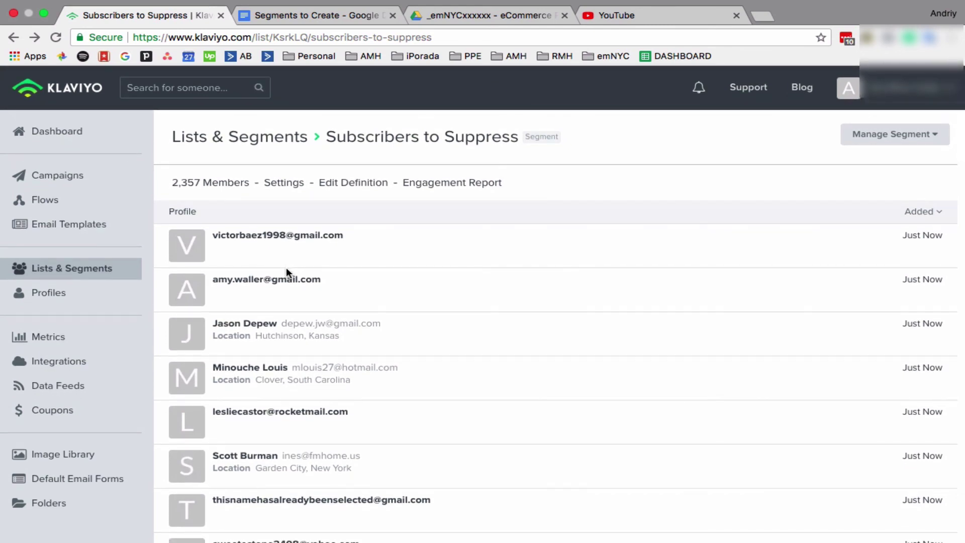
- Bring the Segments to Create document back and scroll through its numbered conditions
{"action": "left_click", "coordinate": [320, 20]}
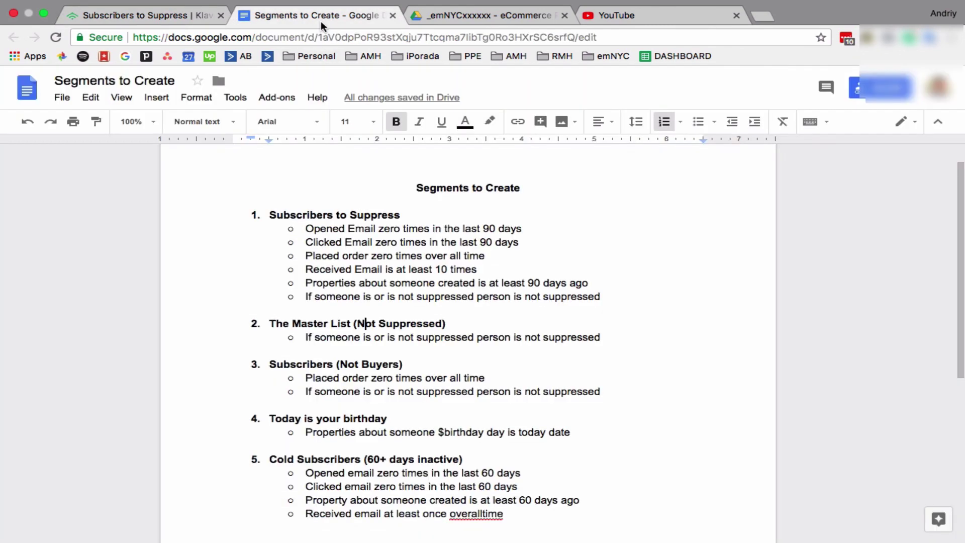
{"action": "scroll", "coordinate": [405, 247], "scroll_direction": "down", "scroll_amount": 1}
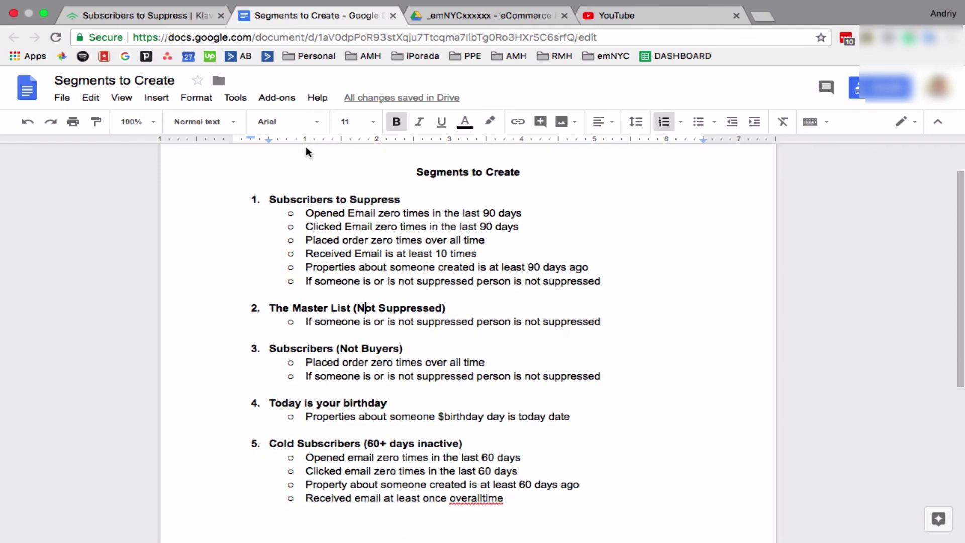